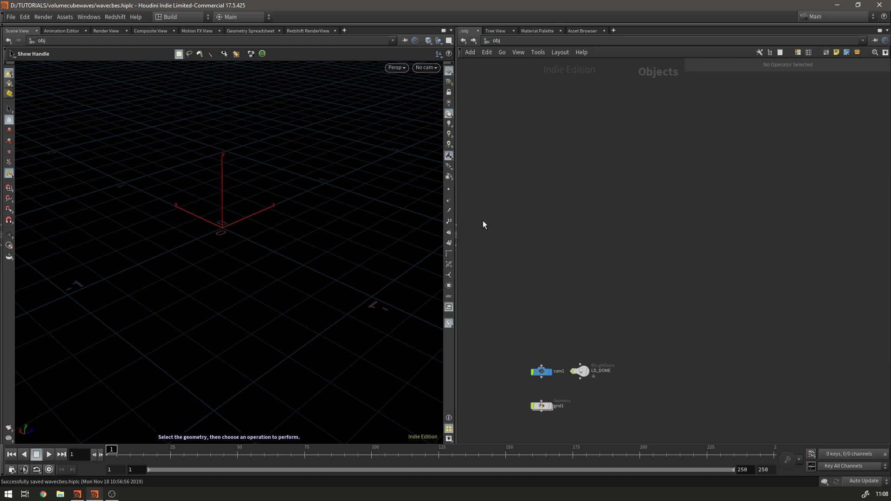
# Create a Geometry object, geo1, and step inside it
pyautogui.press('Tab')
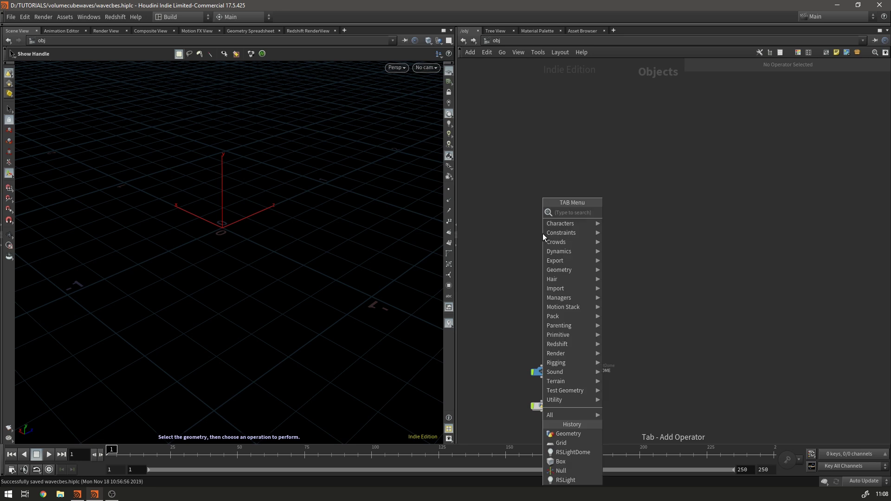
pyautogui.write('geo')
pyautogui.press('Return')
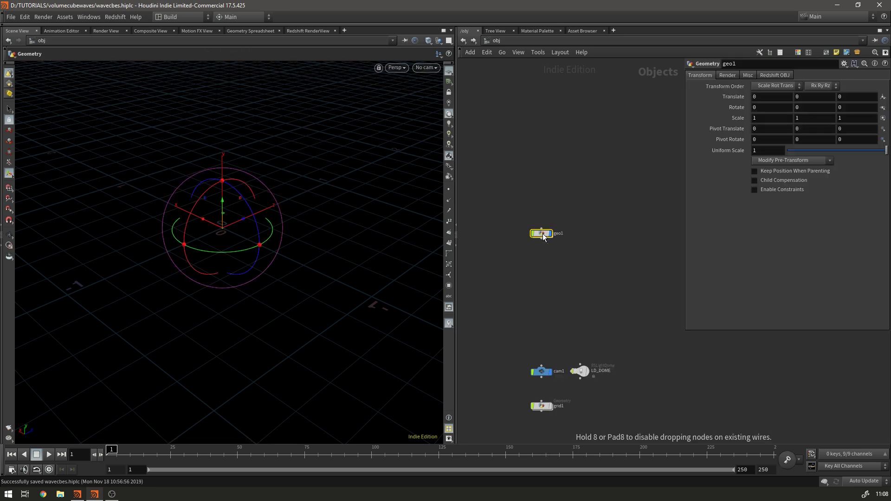
pyautogui.doubleClick(542, 234)
# Add a Grid node inside geo1 and frame it in the viewport
pyautogui.press('Tab')
pyautogui.write('gri')
pyautogui.press('Return')
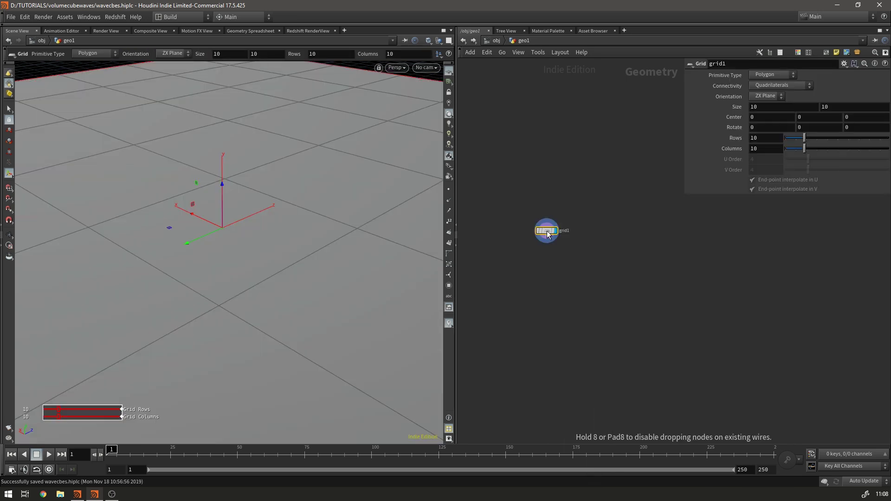
pyautogui.click(552, 186)
pyautogui.press('h')
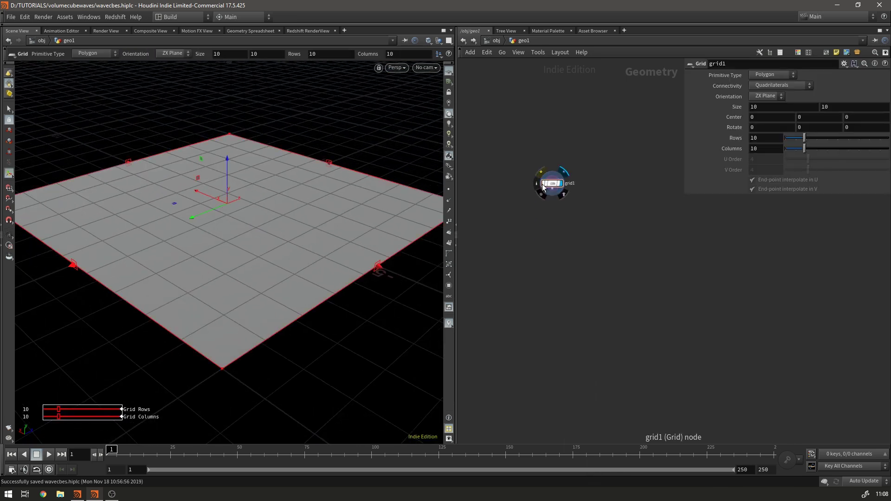
# Wire a new Scatter node from grid1's output and display it
pyautogui.click(551, 194)
pyautogui.press('Tab')
pyautogui.write('scat')
pyautogui.press('Return')
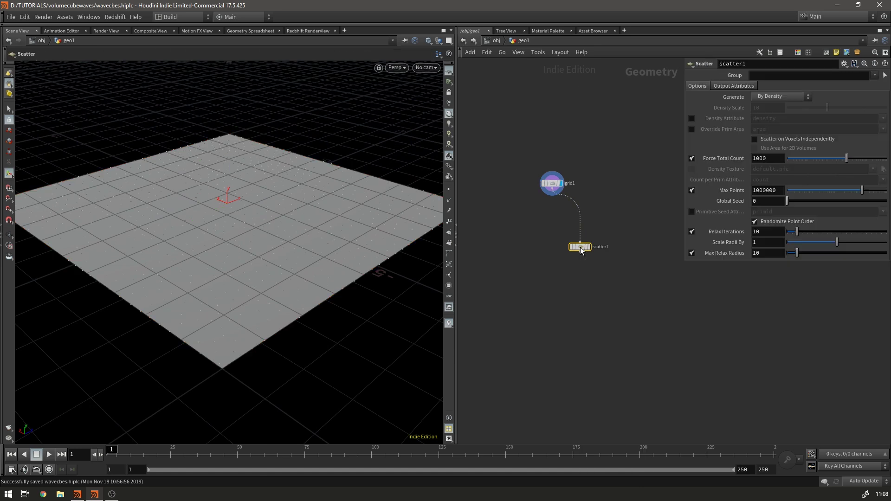
pyautogui.click(580, 247)
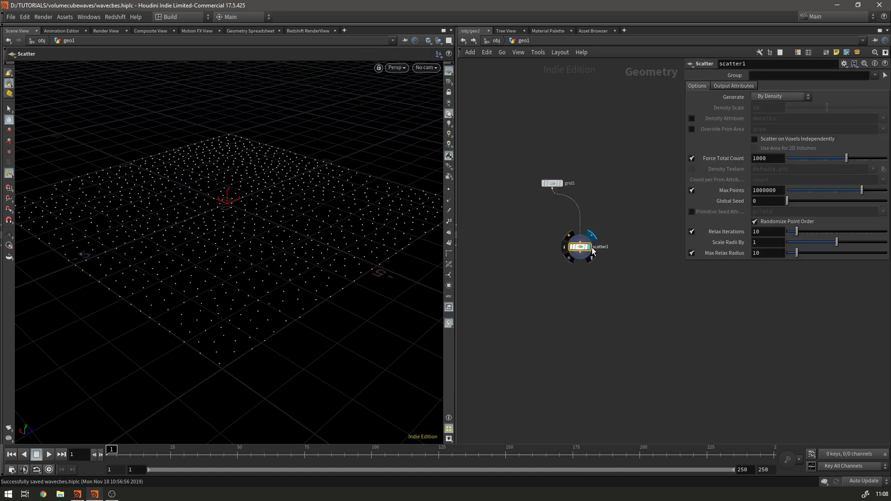
# Set scatter1's Force Total Count to 5 and its Global Seed to 1.64
pyautogui.doubleClick(777, 164)
pyautogui.write('5')
pyautogui.press('Return')
pyautogui.moveTo(787, 201); pyautogui.dragTo(803, 200)
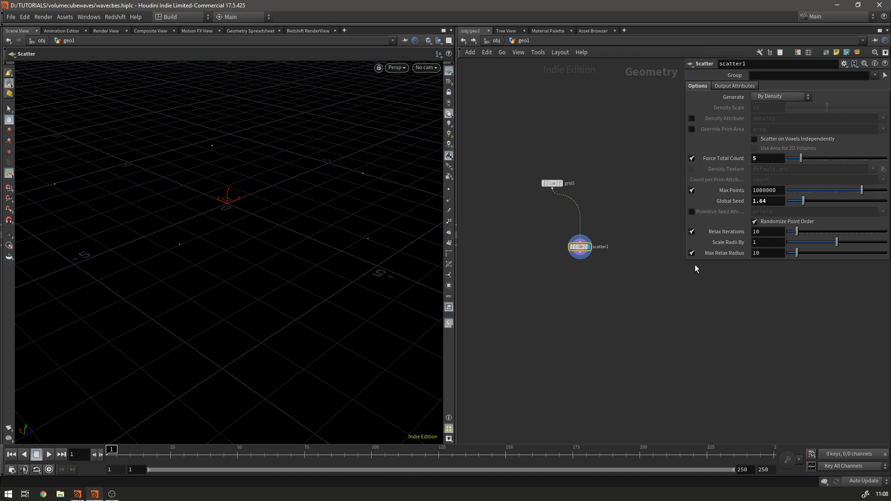
# Select grid1 and scatter1 together and pull wires from both for a new node
pyautogui.moveTo(538, 205); pyautogui.dragTo(576, 190, button='middle')
pyautogui.moveTo(564, 160); pyautogui.dragTo(642, 263)
pyautogui.click(590, 177)
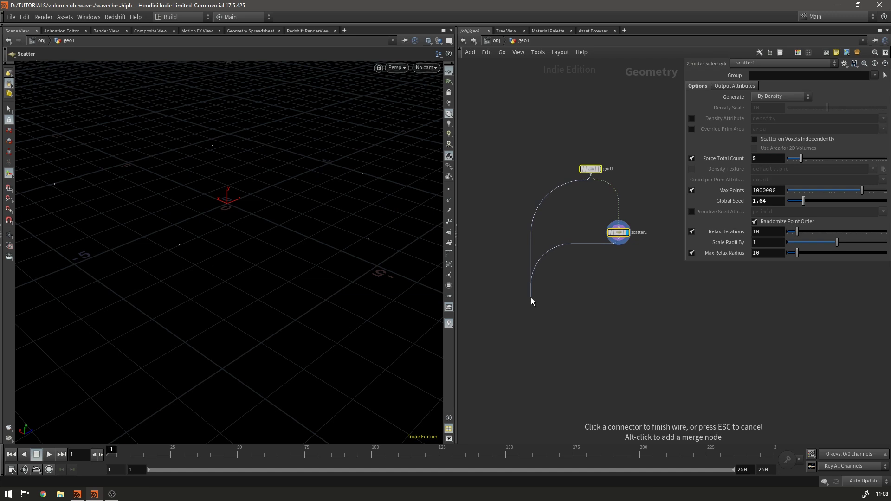
pyautogui.press('Tab')
# Create a Point Wrangle wired to grid1 and scatter1 using the pw shortcut
pyautogui.write('pw')
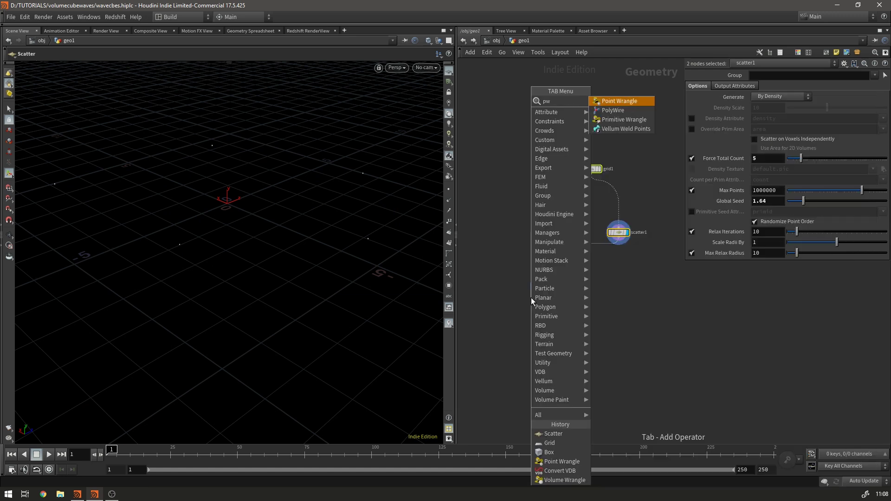
pyautogui.press('Return')
pyautogui.click(531, 300)
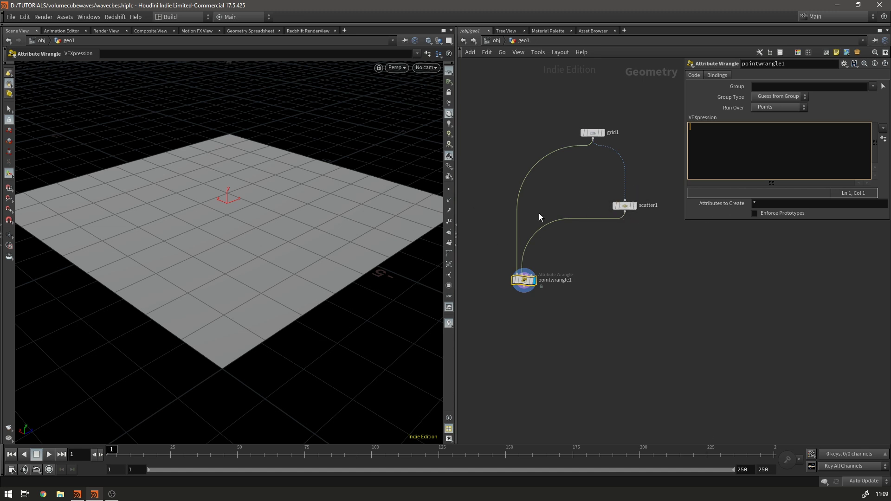
# Show scatter1's 5 points with point numbers, then focus the wrangle's VEXpression field
pyautogui.click(633, 205)
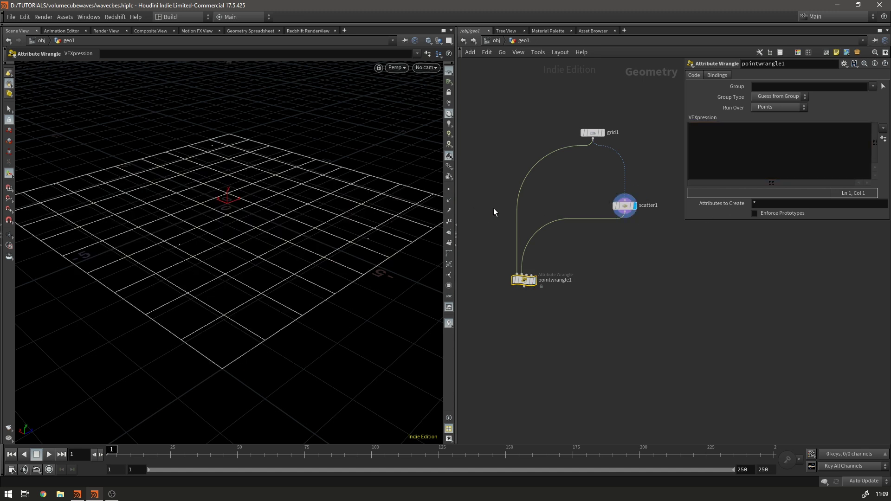
pyautogui.click(449, 221)
pyautogui.click(723, 128)
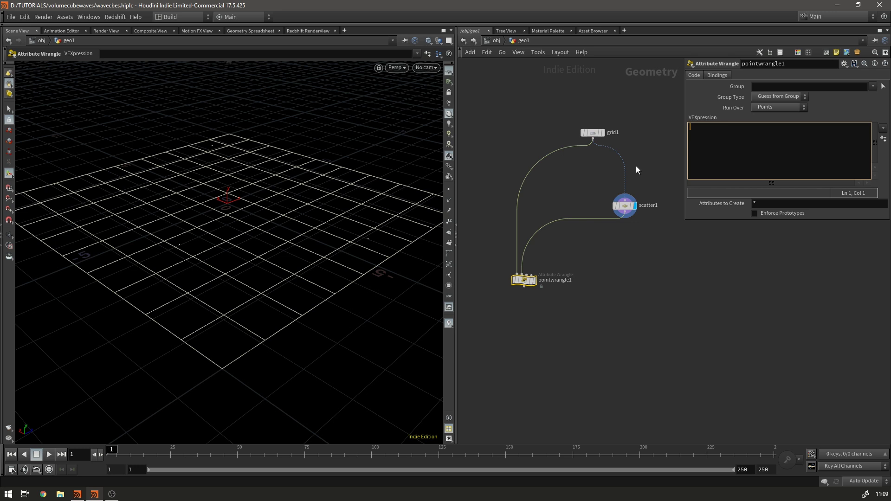
# Enter "int npnt = nearpoint(1,@P);" in the wrangle and show grid point numbers
pyautogui.write('int')
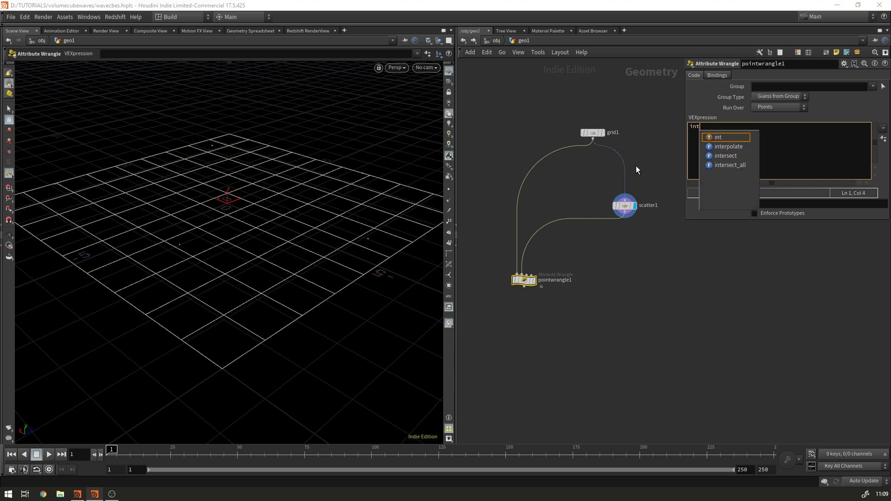
pyautogui.write(' p')
pyautogui.press('BackSpace')
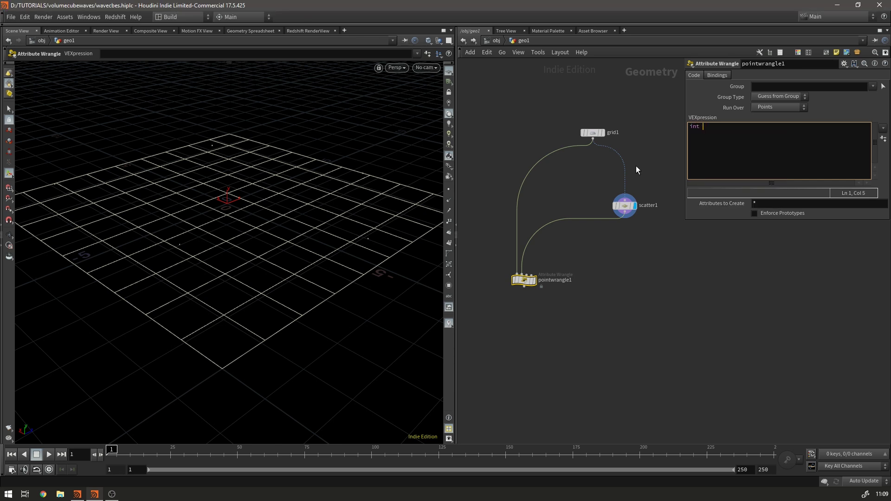
pyautogui.write('npnt = nearpoi')
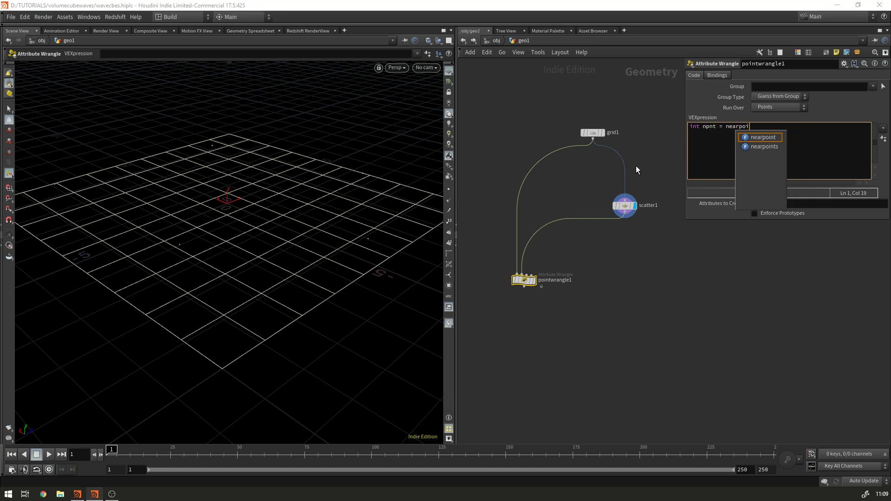
pyautogui.write('nt(')
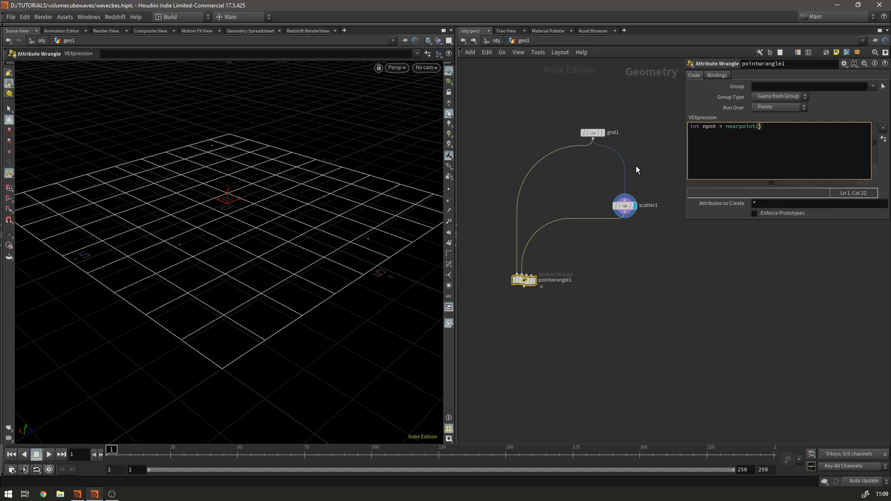
pyautogui.write('1')
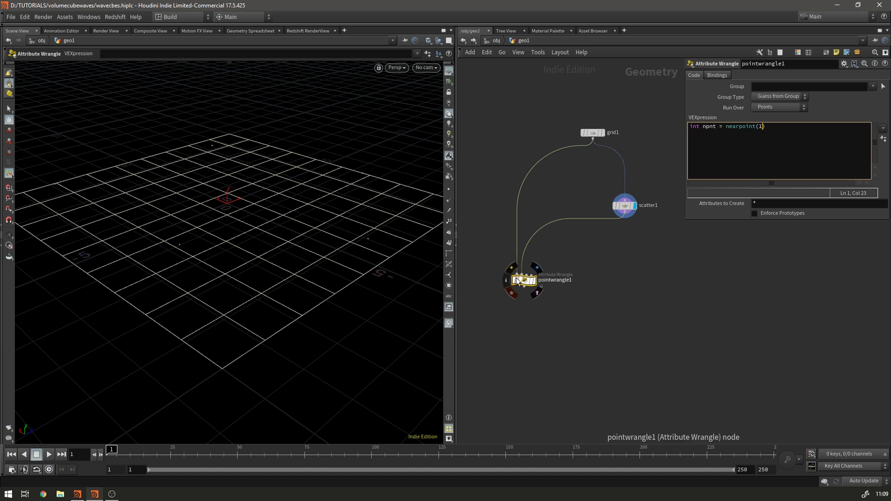
pyautogui.write(',@P)')
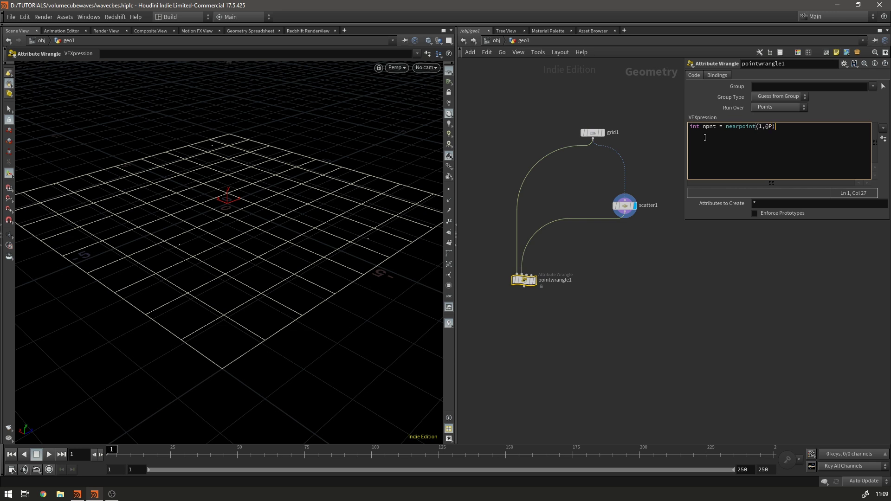
pyautogui.write(';')
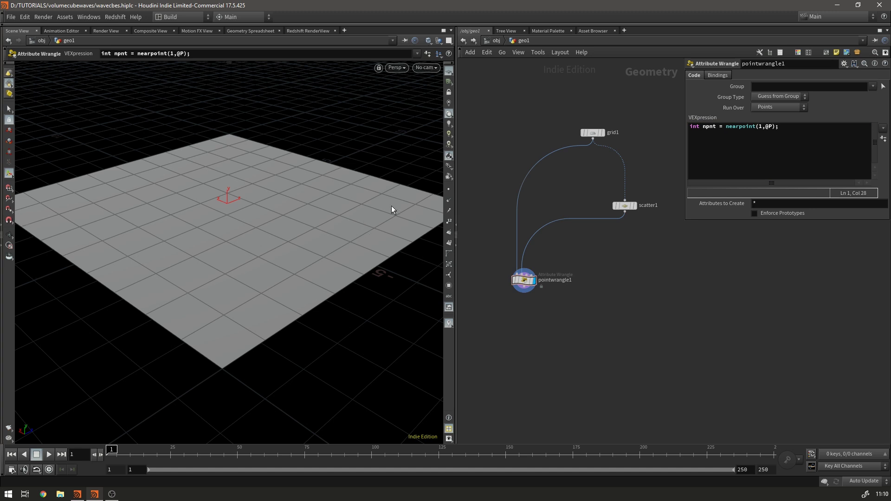
pyautogui.click(449, 222)
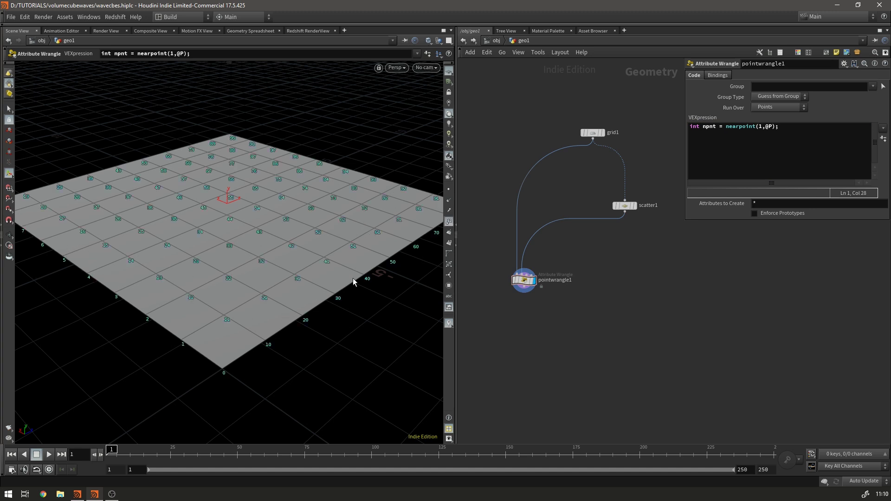
# Add the line "vector targetpos = point(1,"P",npnt);" to the wrangle code
pyautogui.click(734, 178)
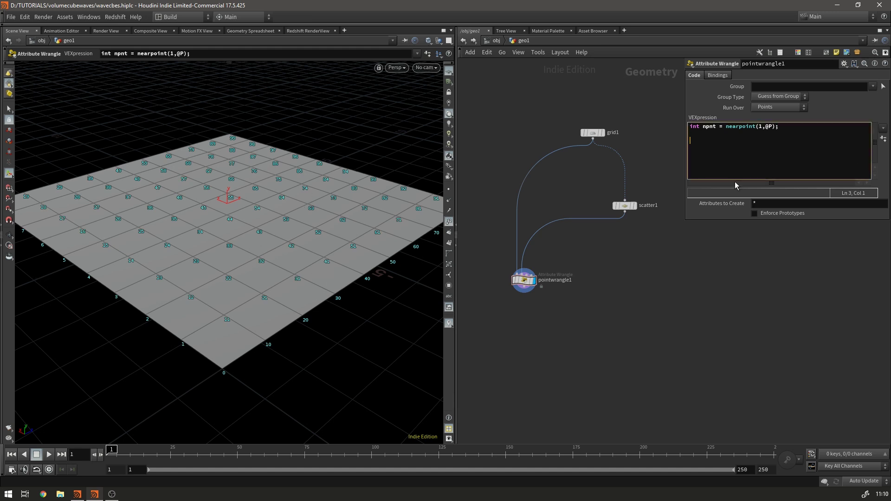
pyautogui.write('vec')
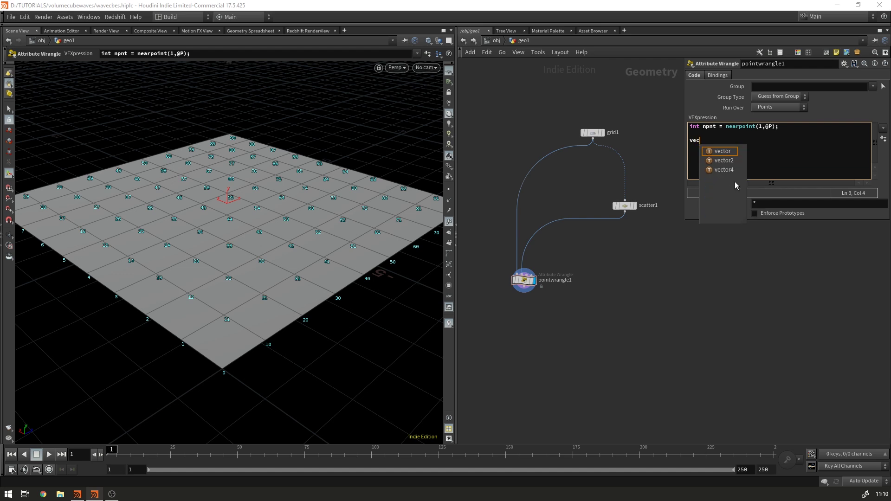
pyautogui.write('tor p')
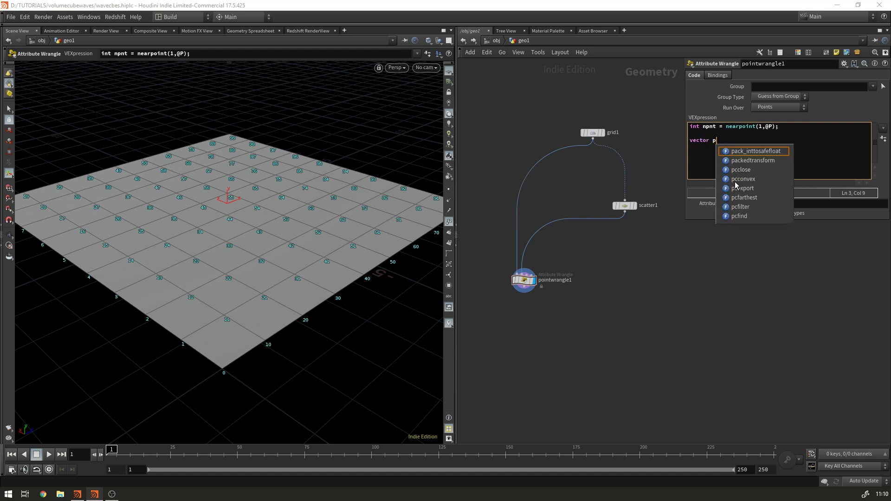
pyautogui.press('BackSpace')
pyautogui.write('targ')
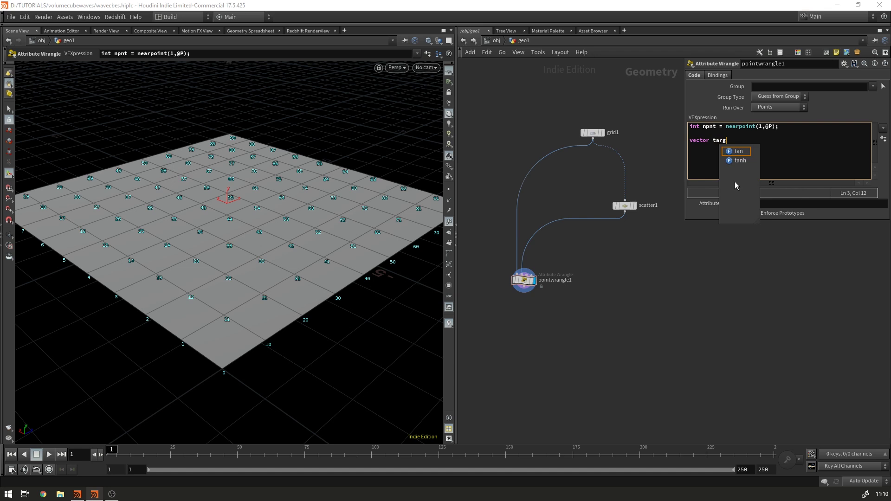
pyautogui.write('etpos = ')
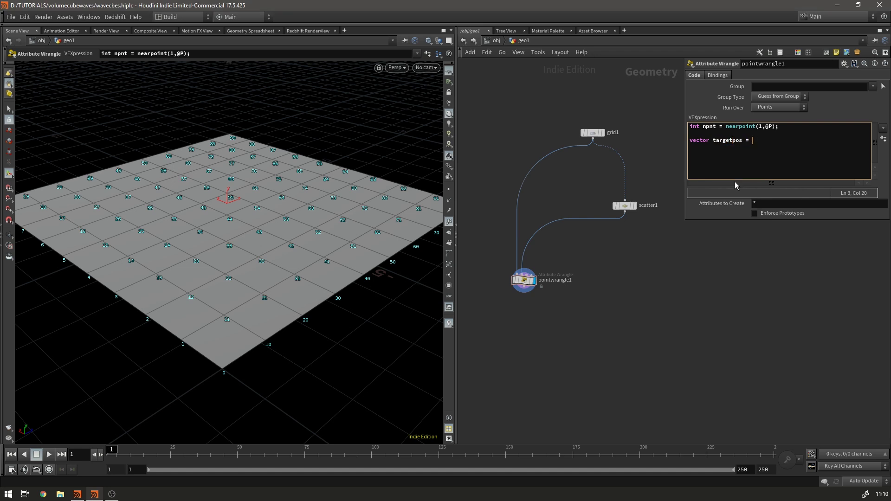
pyautogui.write('poi')
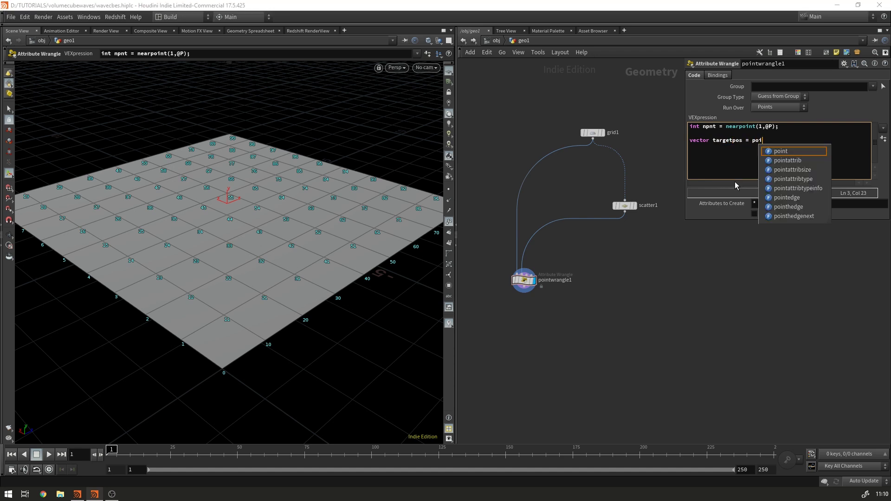
pyautogui.write('nt()1,npn')
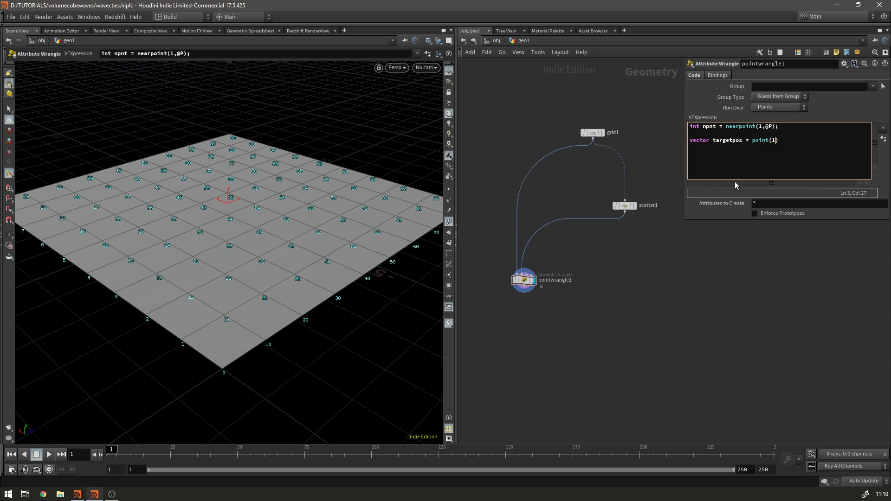
pyautogui.write(',"P",')
pyautogui.write('npn')
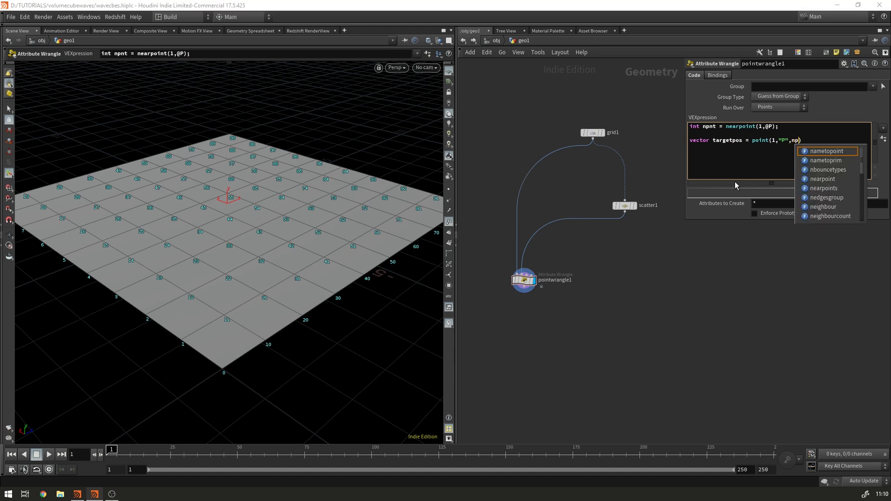
pyautogui.write('ts')
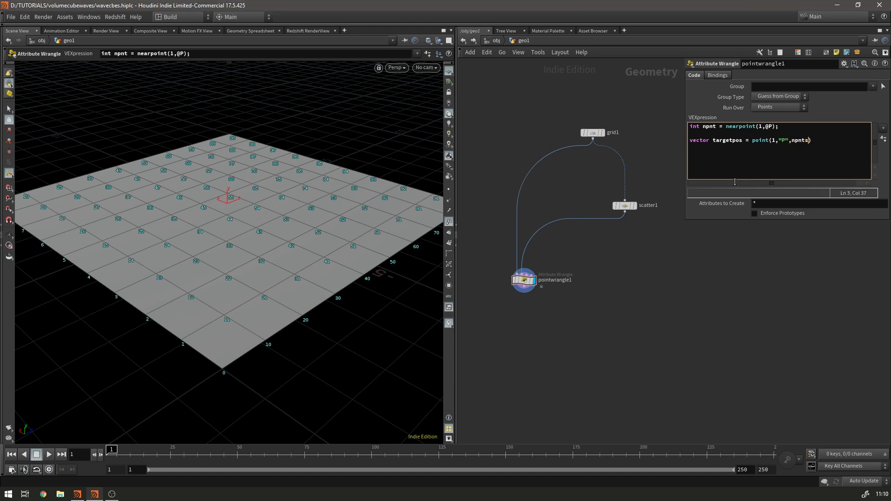
pyautogui.press('BackSpace')
pyautogui.press('Right')
pyautogui.write(';')
pyautogui.click(814, 145)
pyautogui.press('Return')
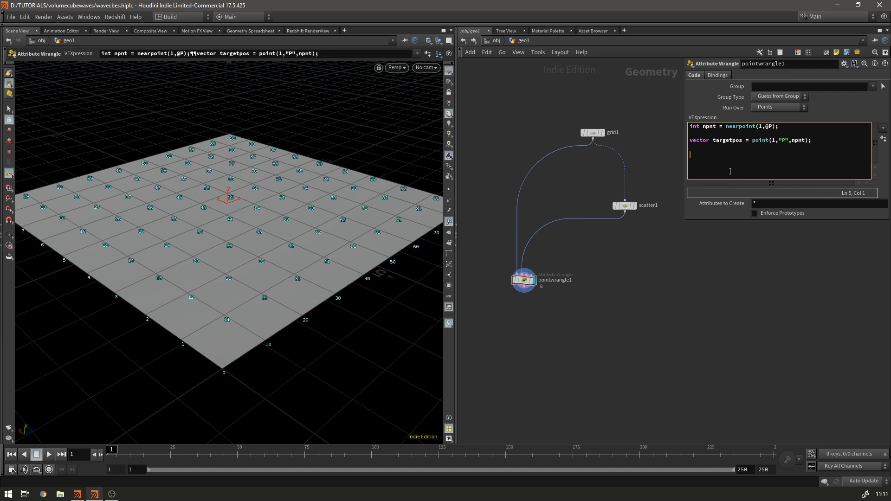
# Add the line "float dist = distance(@P, targetpos);" to the wrangle
pyautogui.write('float dist = dist')
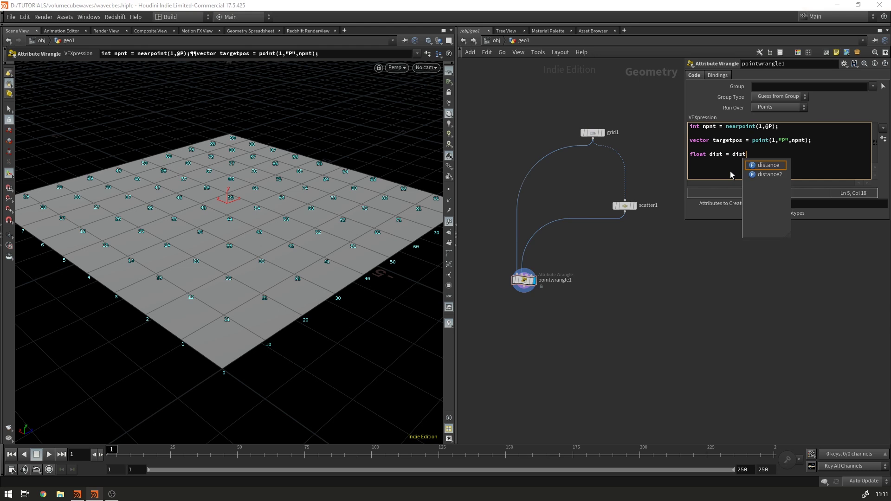
pyautogui.write('ance()@p,')
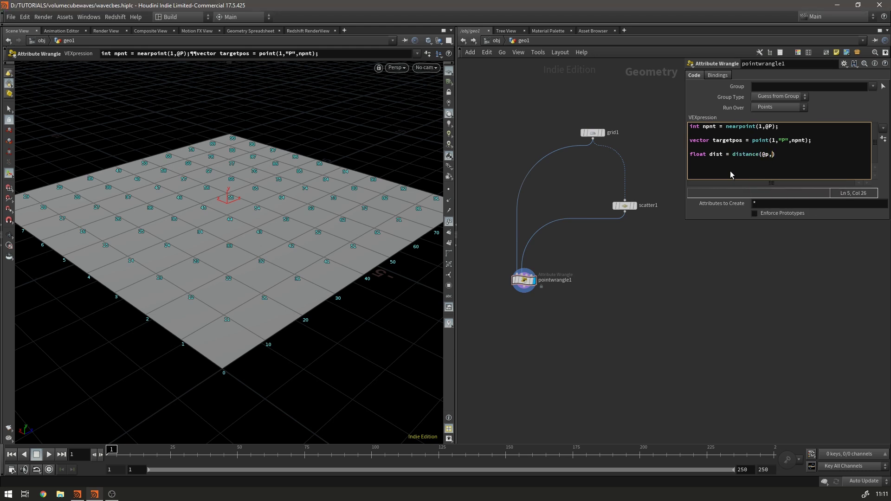
pyautogui.write('TARGETPOS')
pyautogui.press('BackSpace')
pyautogui.press('BackSpace')
pyautogui.press('BackSpace')
pyautogui.press('BackSpace')
pyautogui.press('BackSpace')
pyautogui.press('BackSpace')
pyautogui.press('BackSpace')
pyautogui.press('BackSpace')
pyautogui.press('BackSpace')
pyautogui.press('BackSpace')
pyautogui.press('BackSpace')
pyautogui.press('BackSpace')
pyautogui.write('P, targetpos;)')
pyautogui.press('End')
pyautogui.press('Return')
pyautogui.press('Return')
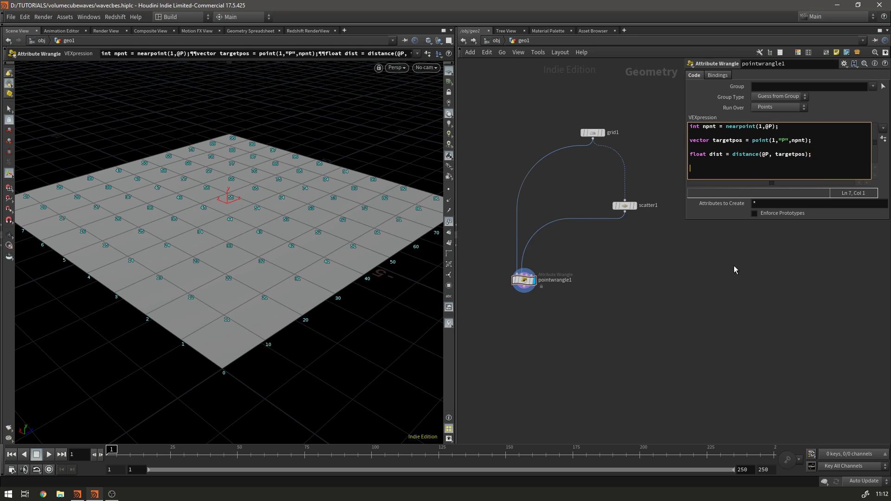
# Add "@P.y = sin(dist);" so each point's height follows the sine of the distance
pyautogui.write('@P.y = sin()')
pyautogui.press('Left')
pyautogui.write('dist')
pyautogui.press('Right')
pyautogui.write(';')
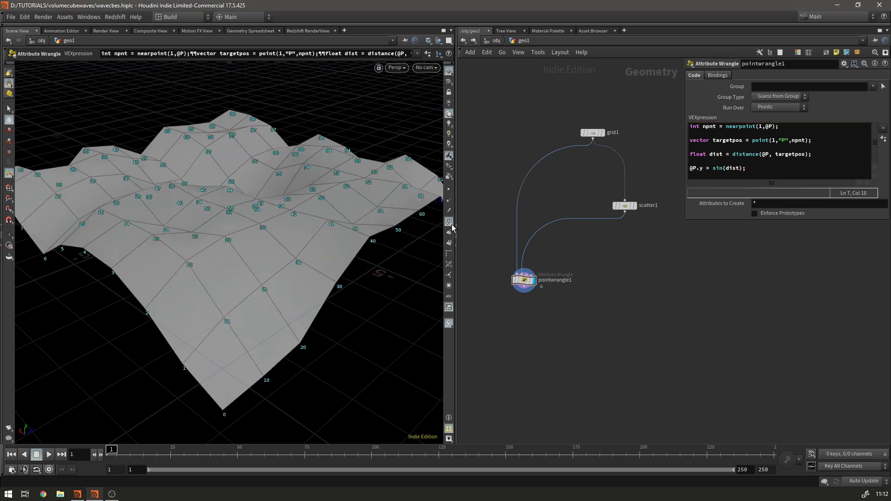
# Set grid1 to 100 rows and 100 columns
pyautogui.moveTo(213, 195); pyautogui.dragTo(301, 203)
pyautogui.click(592, 133)
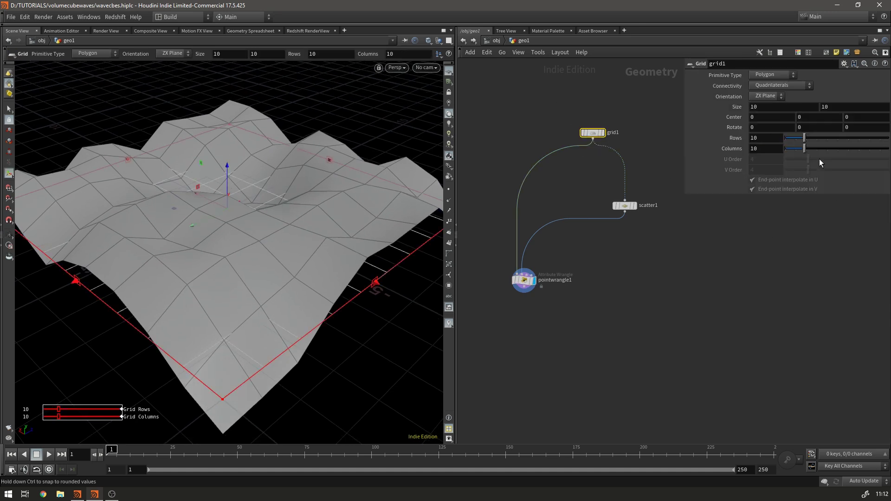
pyautogui.moveTo(801, 138); pyautogui.dragTo(887, 138)
pyautogui.moveTo(804, 148); pyautogui.dragTo(887, 149)
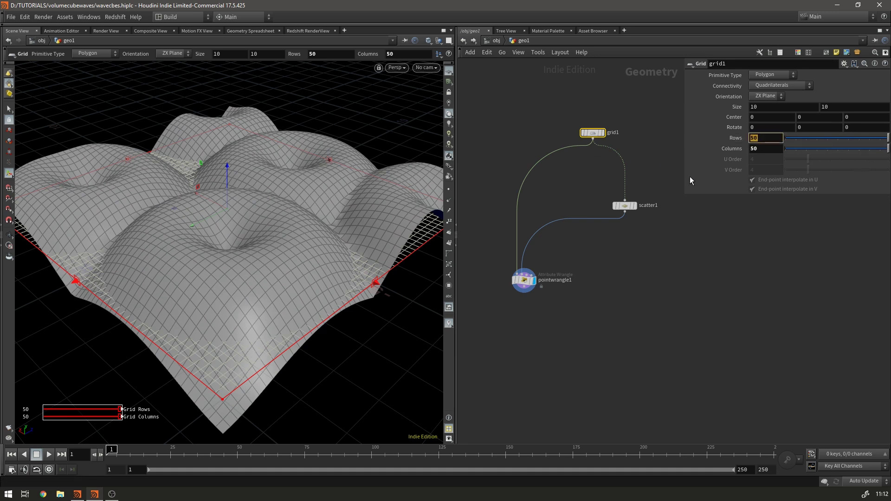
pyautogui.write('100')
pyautogui.press('Tab')
pyautogui.write('100')
pyautogui.press('Return')
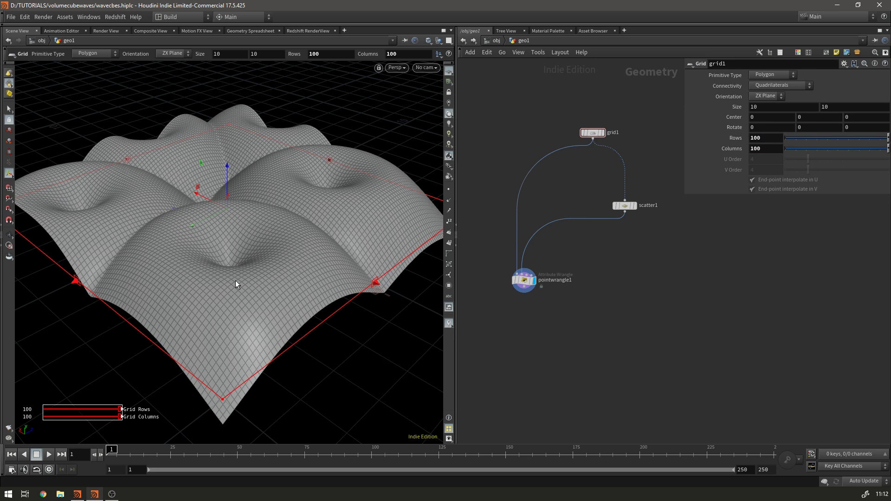
# Orbit around the dense wavy grid and reselect pointwrangle1
pyautogui.press('Escape')
pyautogui.moveTo(356, 234); pyautogui.dragTo(218, 200)
pyautogui.click(523, 280)
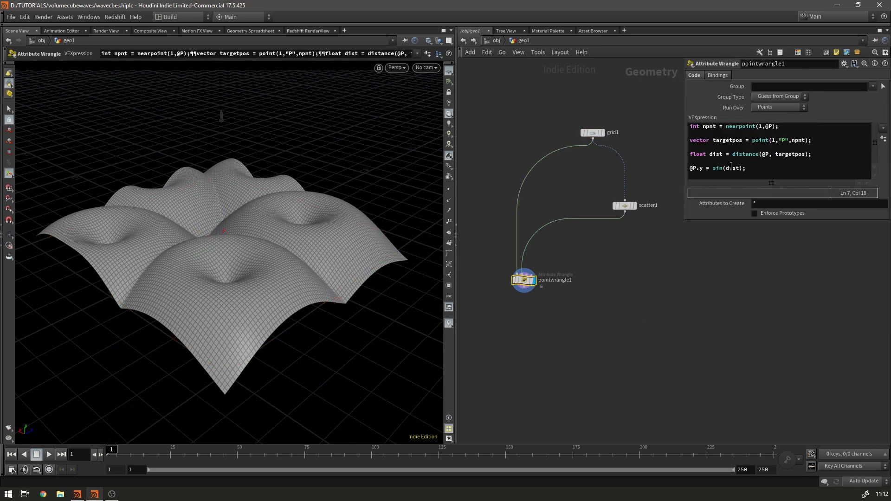
# Add the line "float freq = chf("frequency");" below the distance line
pyautogui.click(828, 154)
pyautogui.press('Return')
pyautogui.press('Return')
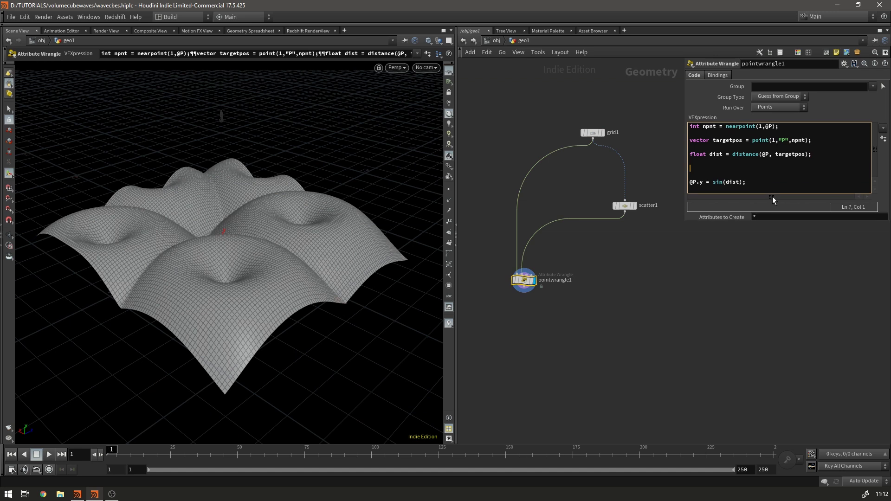
pyautogui.write('float freq = chf("frequency");')
# Duplicate the frequency line as "float amp = chf("amplitude");"
pyautogui.moveTo(793, 169); pyautogui.dragTo(682, 165)
pyautogui.hotkey('ctrl', 'c')
pyautogui.click(804, 171)
pyautogui.press('Return')
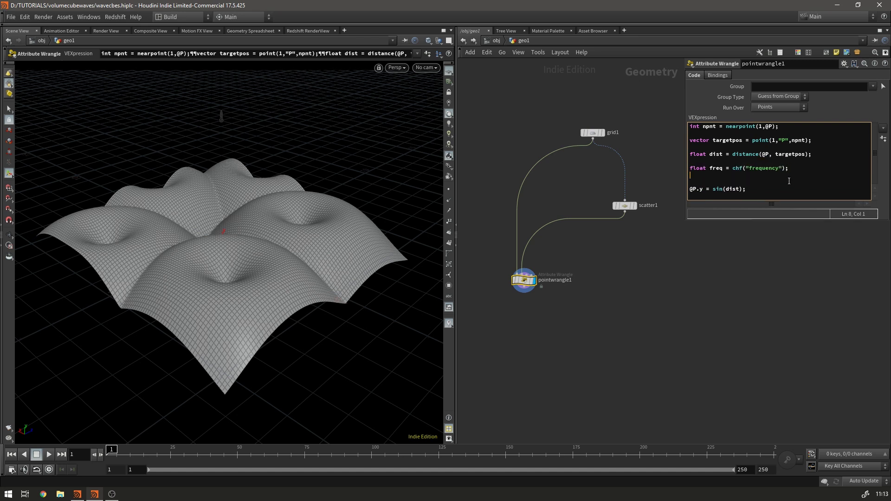
pyautogui.hotkey('ctrl', 'v')
pyautogui.moveTo(710, 175); pyautogui.dragTo(722, 175)
pyautogui.write('amp')
pyautogui.moveTo(745, 175); pyautogui.dragTo(773, 176)
pyautogui.write('amplitude')
# Create the Frequency and Amplitude sliders, set Amplitude to 1, and use sin(dist*freq)*amp
pyautogui.click(739, 293)
pyautogui.click(884, 139)
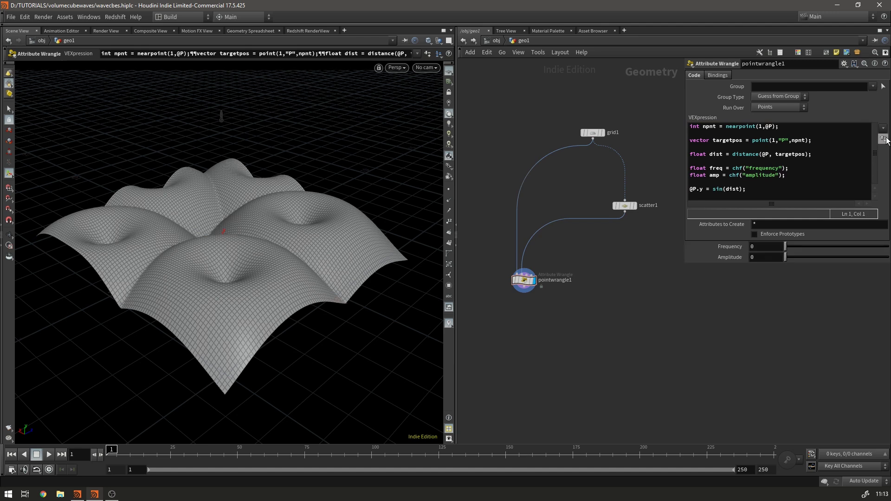
pyautogui.moveTo(789, 257); pyautogui.dragTo(887, 257)
pyautogui.click(739, 188)
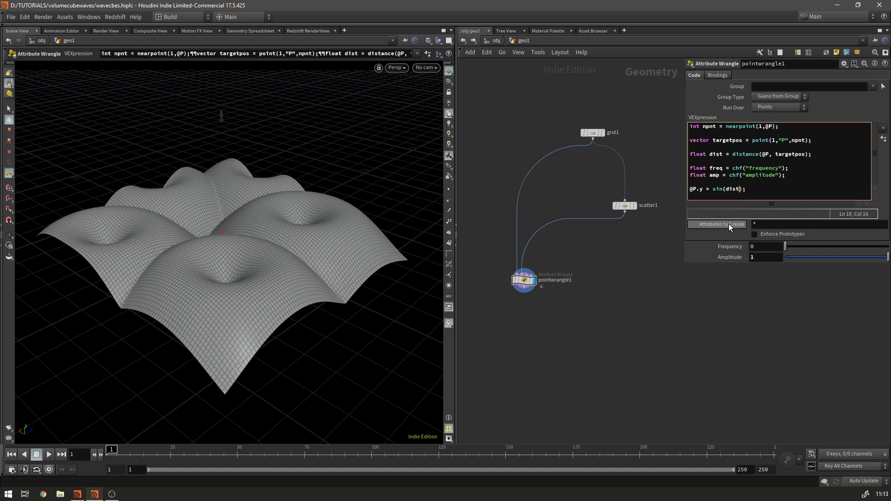
pyautogui.write('*')
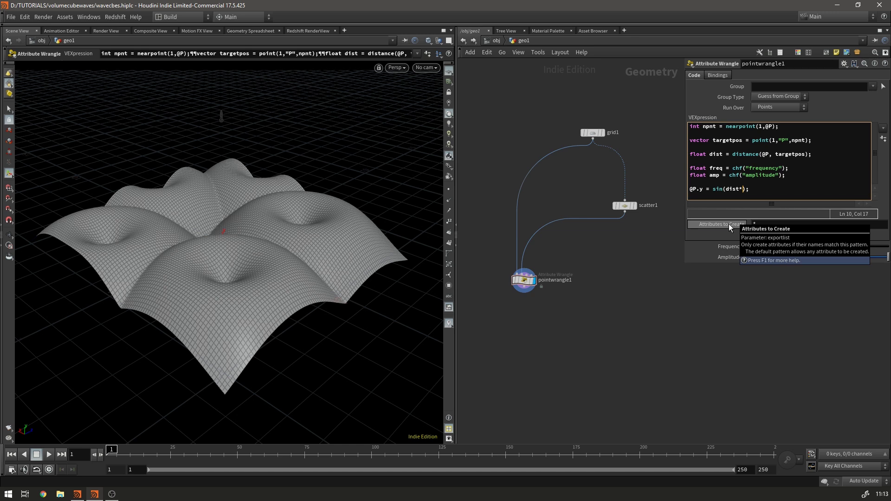
pyautogui.write('freq)*amp')
# Raise Frequency to 5.6 and lower Amplitude to 0.221
pyautogui.moveTo(789, 246); pyautogui.dragTo(888, 246)
pyautogui.moveTo(759, 246); pyautogui.dragTo(863, 259, button='middle')
pyautogui.moveTo(863, 259); pyautogui.dragTo(806, 268)
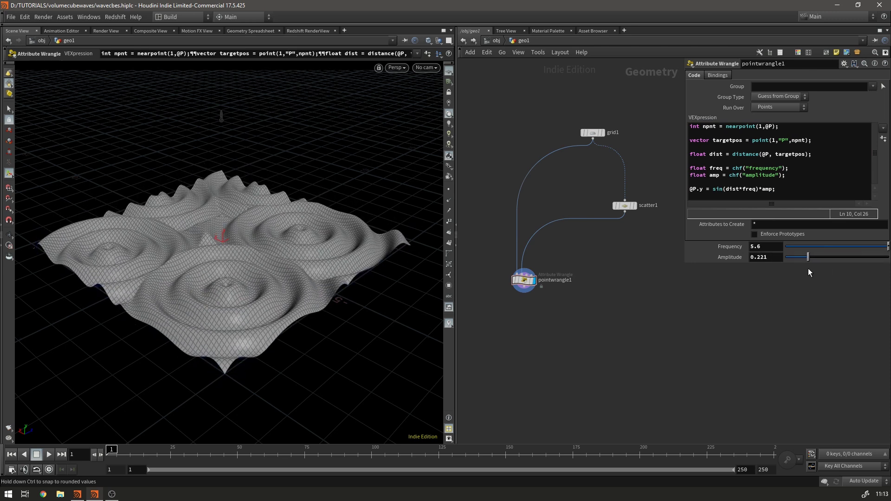
# Orbit the viewport to inspect the concentric ripples from above, side-on and three-quarter views
pyautogui.moveTo(188, 241)
pyautogui.mouseDown()
pyautogui.moveTo(199, 252)
pyautogui.moveTo(189, 262)
pyautogui.mouseUp()
pyautogui.press('Return')
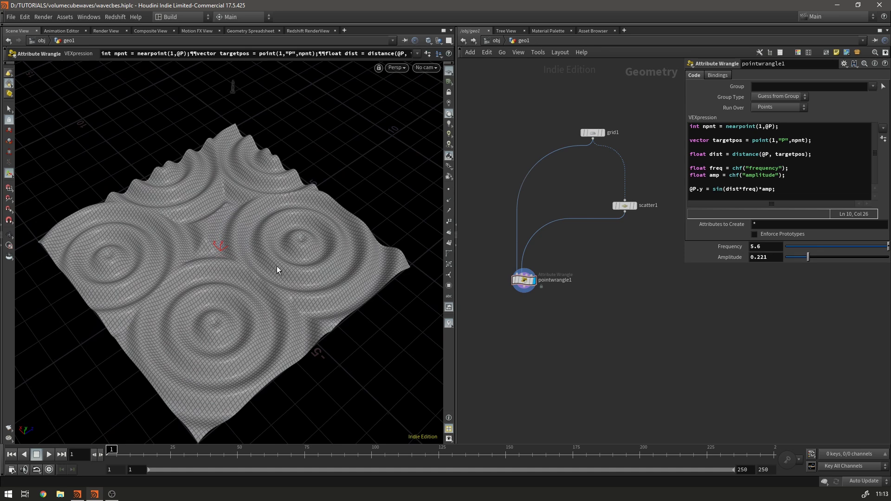
pyautogui.press('Escape')
pyautogui.moveTo(278, 275)
pyautogui.mouseDown()
pyautogui.moveTo(272, 255)
pyautogui.moveTo(170, 255)
pyautogui.moveTo(275, 299)
pyautogui.moveTo(230, 292)
pyautogui.moveTo(302, 278)
pyautogui.moveTo(224, 314)
pyautogui.moveTo(234, 246)
pyautogui.mouseUp()
pyautogui.press('Return')
pyautogui.press('Escape')
pyautogui.press('Return')
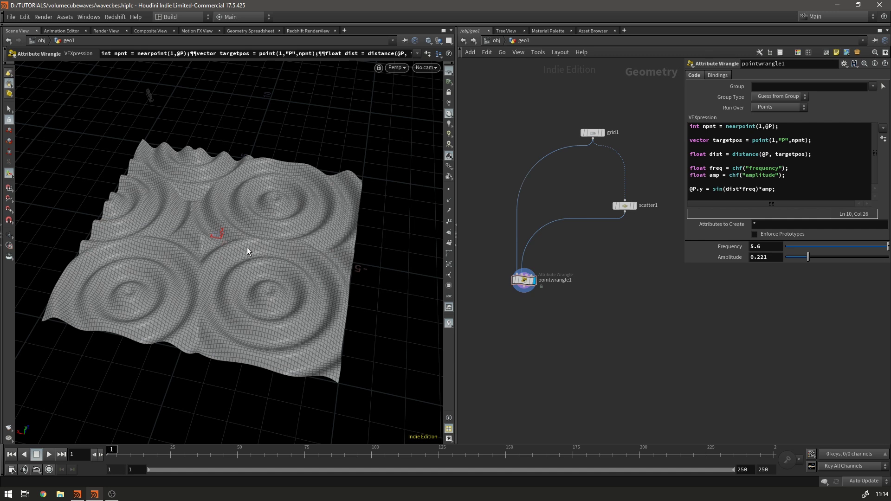
pyautogui.press('Escape')
pyautogui.moveTo(207, 295)
pyautogui.mouseDown()
pyautogui.moveTo(244, 212)
pyautogui.moveTo(237, 282)
pyautogui.moveTo(297, 256)
pyautogui.moveTo(279, 263)
pyautogui.mouseUp()
pyautogui.press('Return')
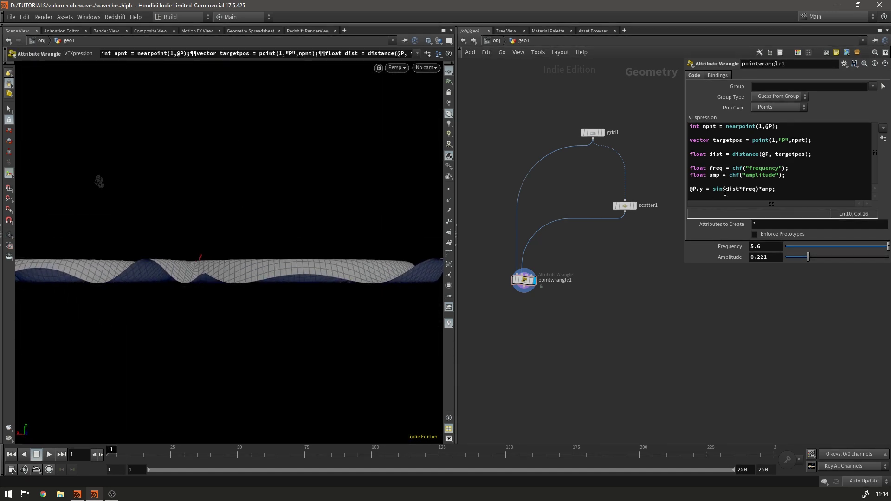
pyautogui.press('Escape')
pyautogui.moveTo(199, 245)
pyautogui.mouseDown()
pyautogui.moveTo(283, 245)
pyautogui.moveTo(171, 311)
pyautogui.moveTo(154, 287)
pyautogui.moveTo(199, 243)
pyautogui.mouseUp()
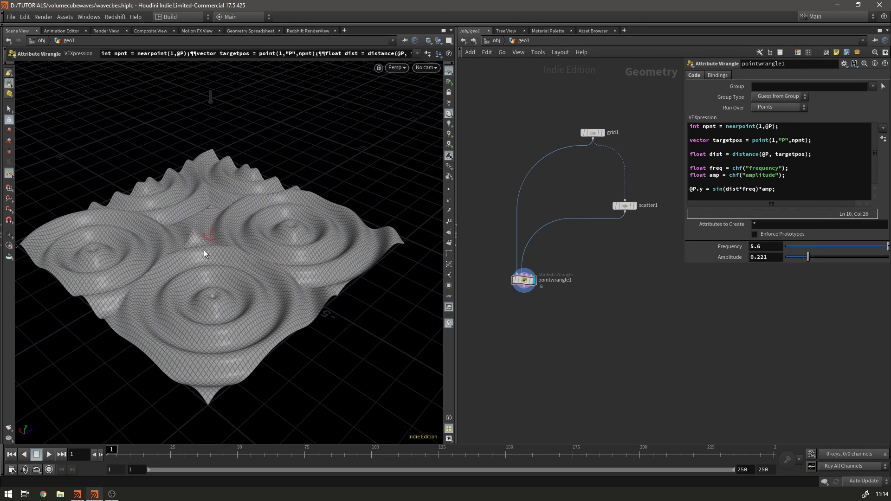
pyautogui.moveTo(464, 218); pyautogui.dragTo(527, 221, button='middle')
# Add a Cube node, box1, to the geo1 network
pyautogui.press('Tab')
pyautogui.write('cube')
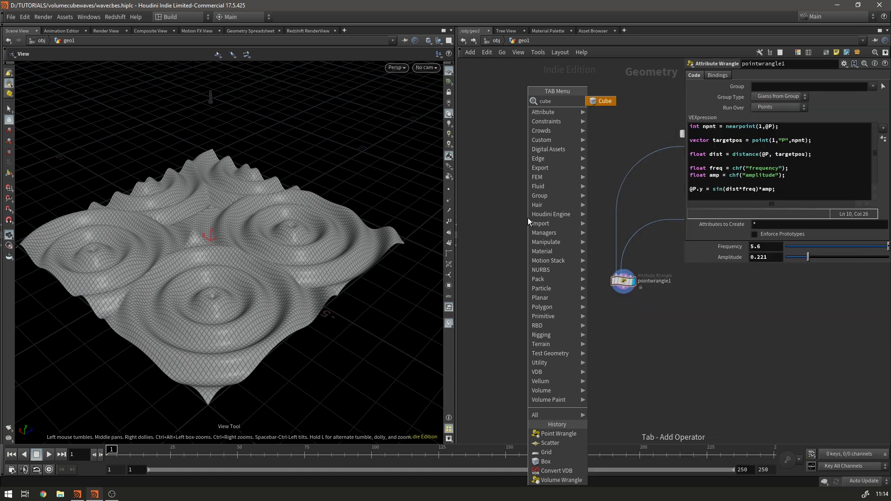
pyautogui.press('Return')
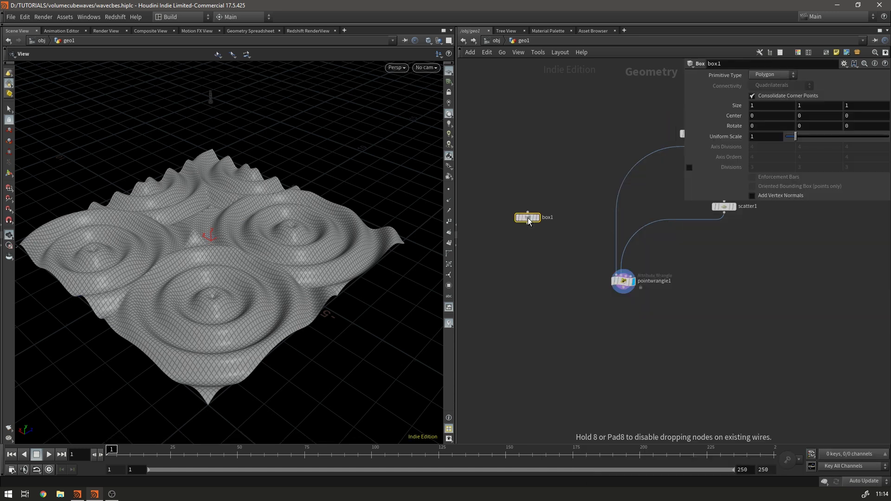
pyautogui.click(527, 144)
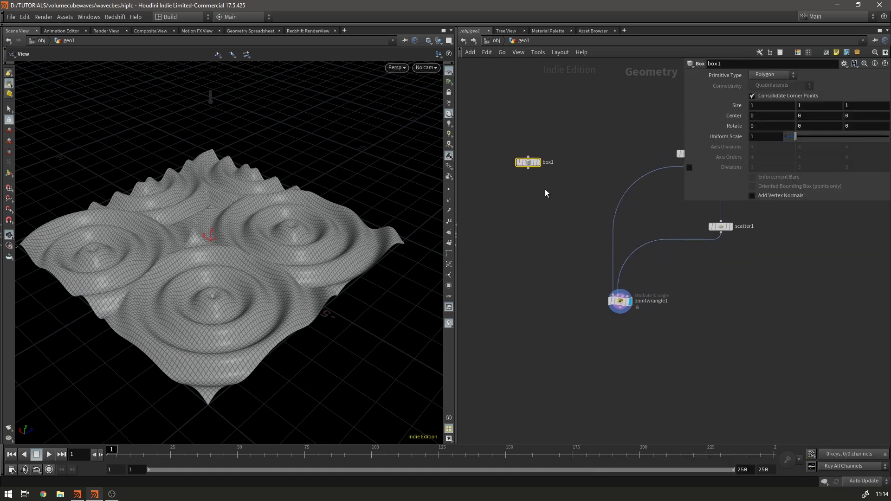
pyautogui.click(528, 168)
pyautogui.click(731, 231)
# Copy scatter1 as scatter2 fed by box1, display its points, and template box1 as wireframe
pyautogui.keyDown('alt'); pyautogui.moveTo(725, 225); pyautogui.dragTo(569, 211); pyautogui.keyUp('alt')
pyautogui.click(528, 168)
pyautogui.click(565, 207)
pyautogui.click(576, 212)
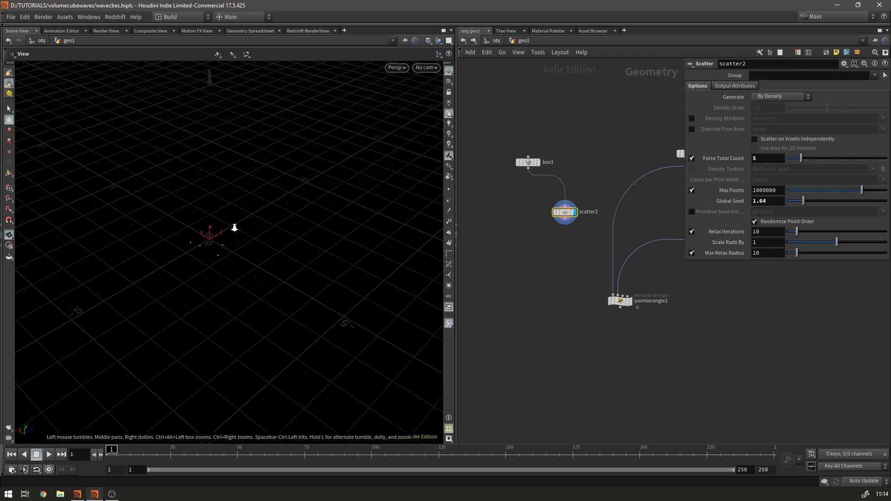
pyautogui.scroll(5, 248, 214)
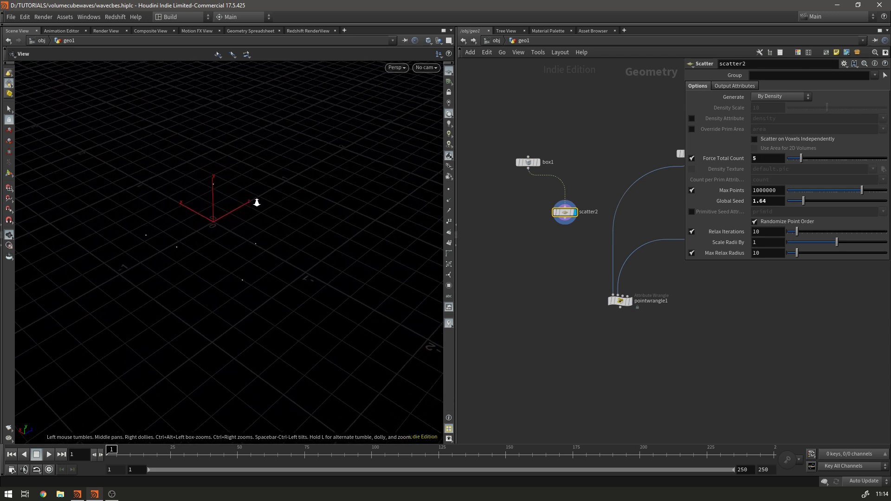
pyautogui.scroll(2, 278, 190)
pyautogui.click(539, 176)
pyautogui.moveTo(196, 221)
pyautogui.mouseDown()
pyautogui.moveTo(246, 205)
pyautogui.moveTo(200, 199)
pyautogui.moveTo(180, 212)
pyautogui.moveTo(213, 225)
pyautogui.mouseUp()
# Add a VDB from Polygons node fed by box1 and display it
pyautogui.press('Tab')
pyautogui.write('vdb')
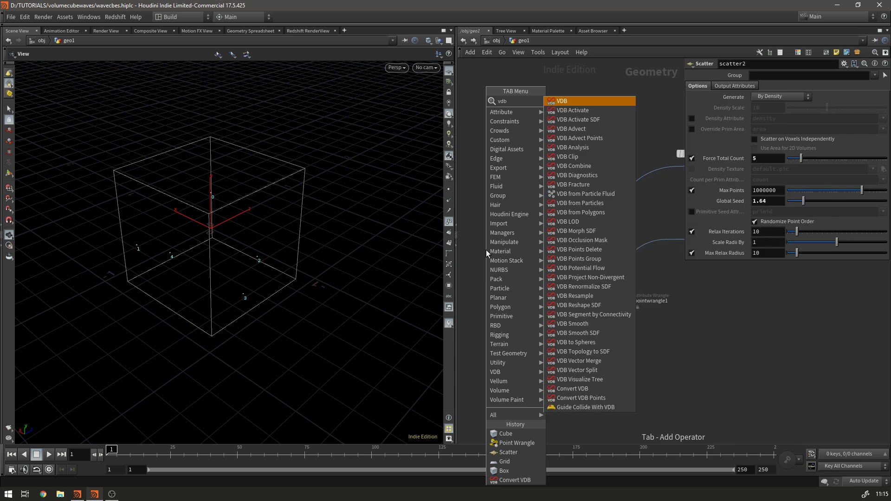
pyautogui.press('Down')
pyautogui.write('p')
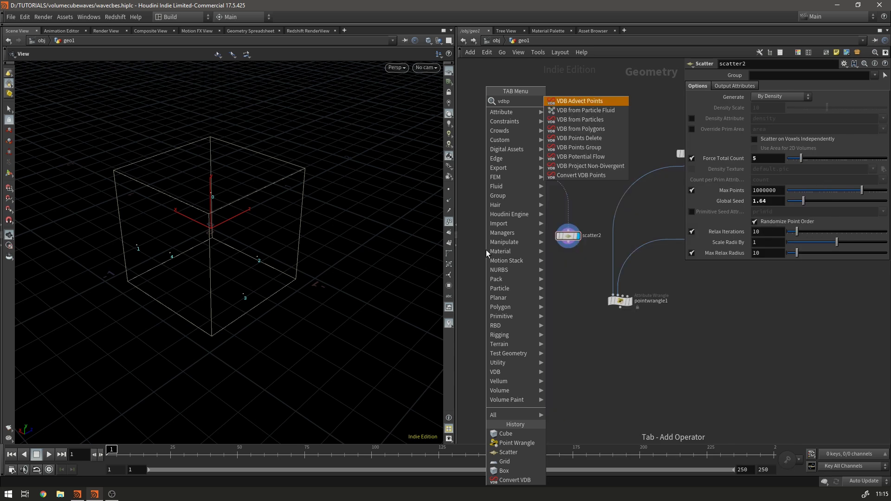
pyautogui.press('Down')
pyautogui.press('Down')
pyautogui.press('Down')
pyautogui.press('Return')
pyautogui.click(503, 253)
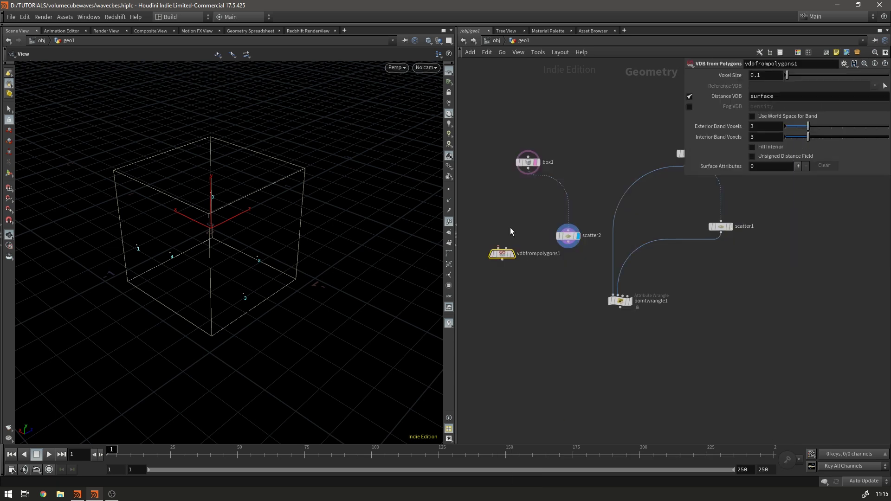
pyautogui.click(527, 173)
pyautogui.click(502, 248)
pyautogui.moveTo(503, 256); pyautogui.dragTo(509, 215)
pyautogui.click(516, 211)
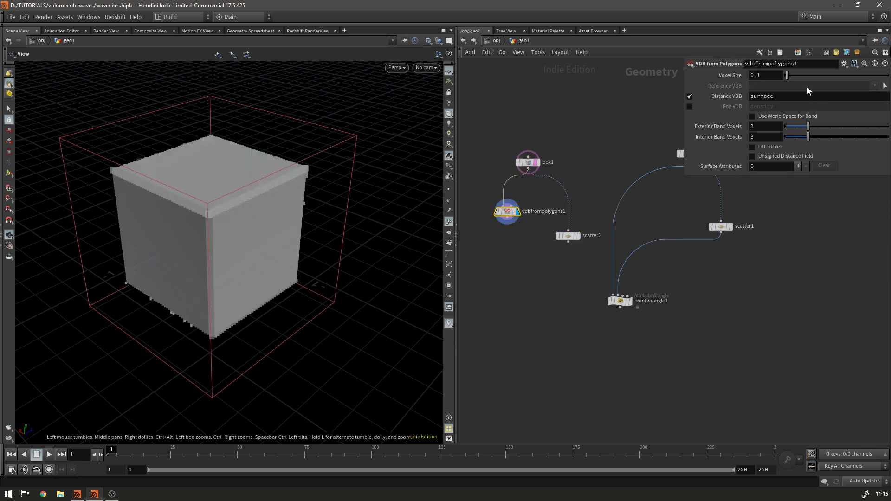
# Switch the VDB output from distance field to Fog VDB with 0.01 voxel size
pyautogui.click(689, 96)
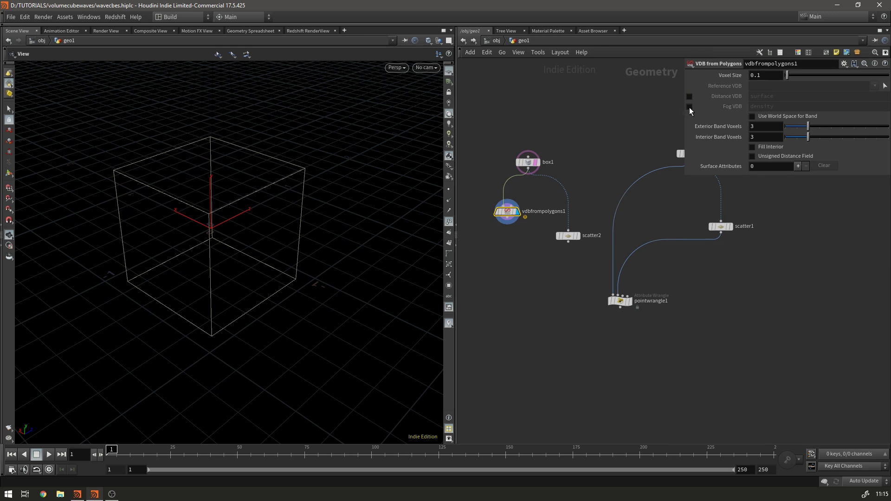
pyautogui.click(689, 108)
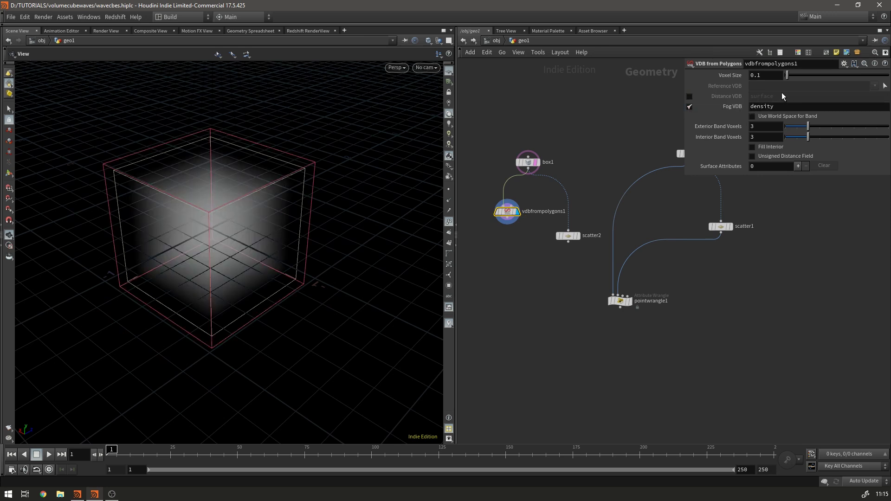
pyautogui.click(756, 75)
pyautogui.press('Return')
pyautogui.moveTo(505, 212); pyautogui.dragTo(503, 228)
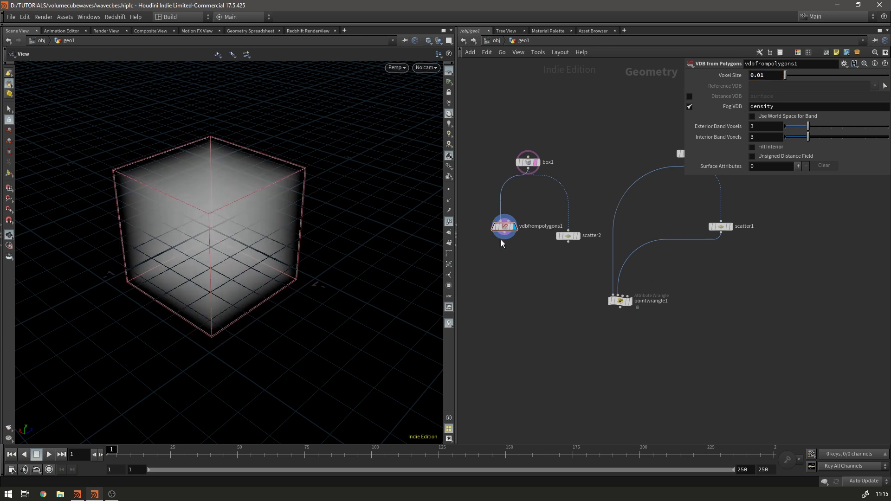
# Add a Volume Wrangle node, volumewrangle1, to the network
pyautogui.press('Tab')
pyautogui.write('vol')
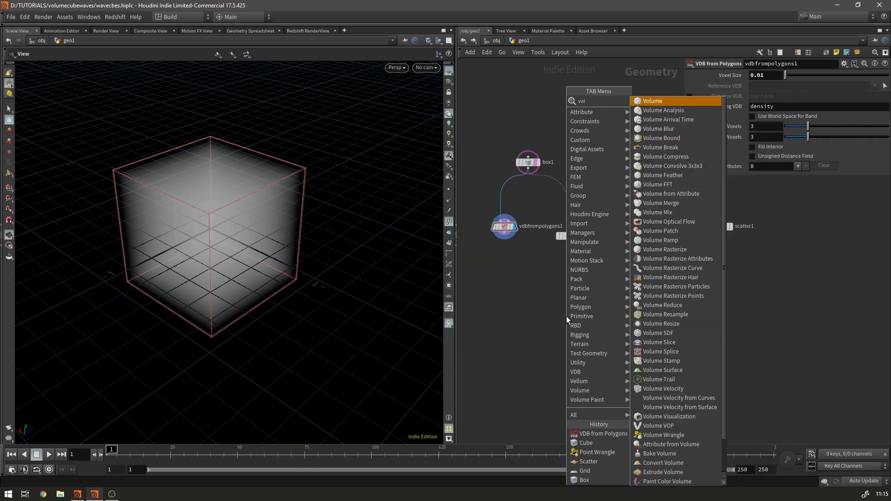
pyautogui.write('ume wr')
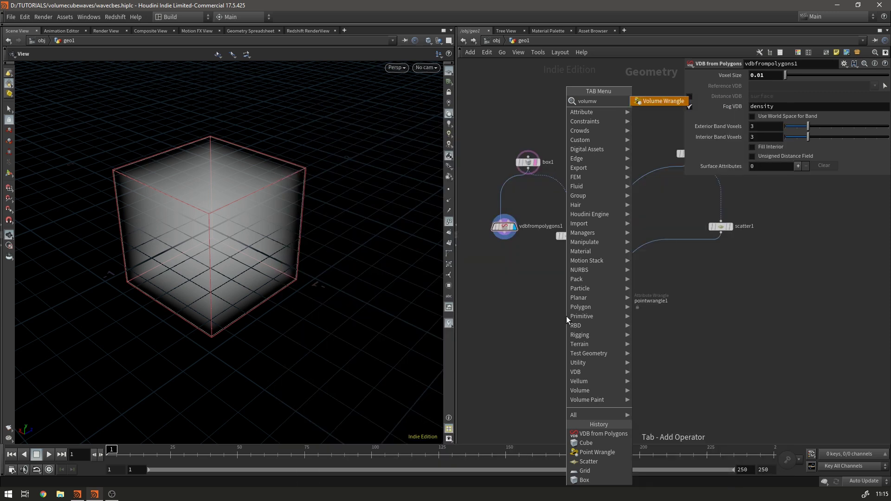
pyautogui.press('Return')
pyautogui.click(548, 308)
pyautogui.click(621, 300)
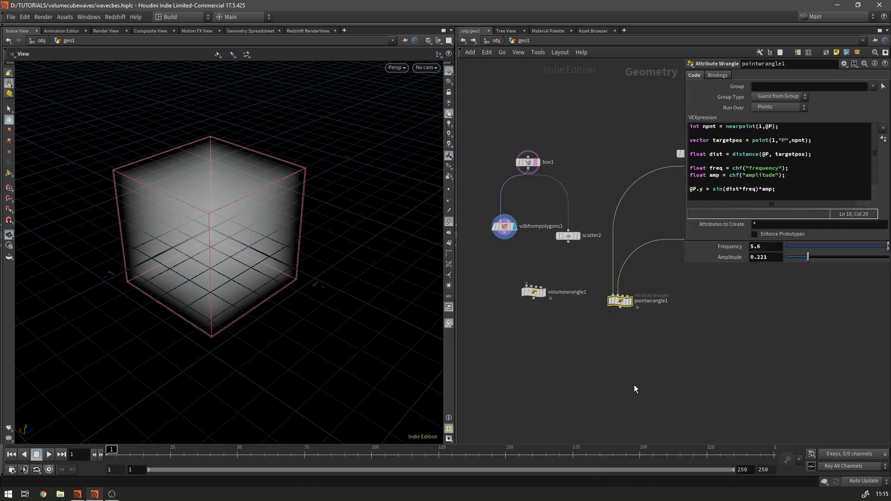
pyautogui.click(533, 292)
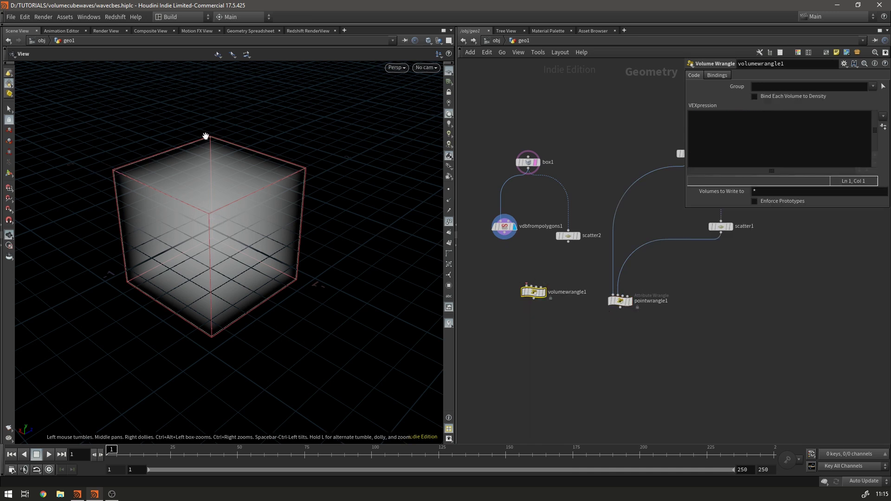
# Copy pointwrangle1's ripple VEX code and paste it into volumewrangle1's editor
pyautogui.click(620, 300)
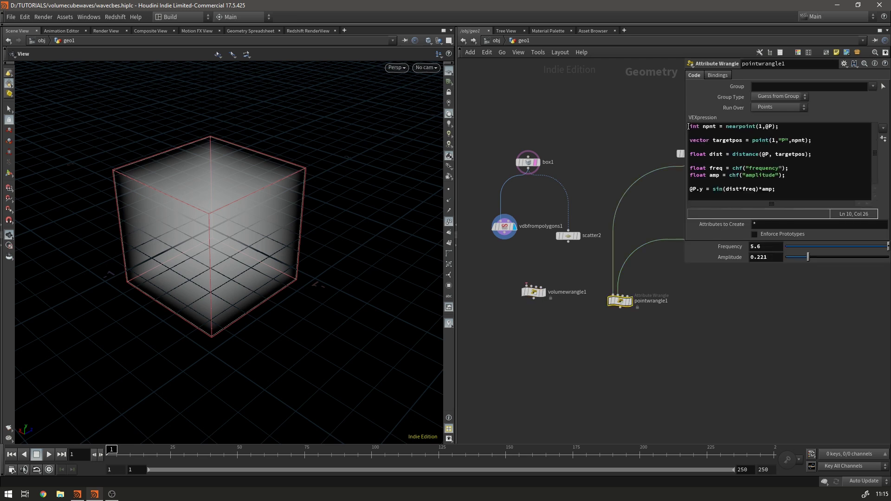
pyautogui.moveTo(690, 125); pyautogui.dragTo(783, 196)
pyautogui.hotkey('ctrl', 'c')
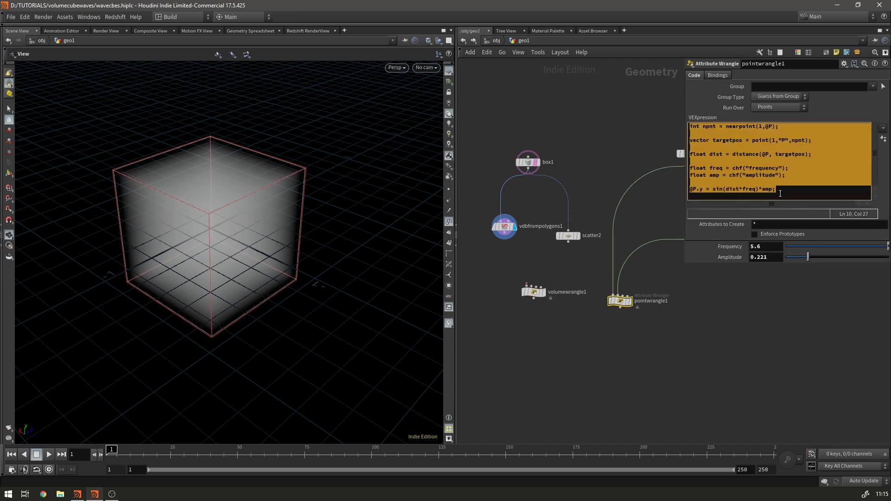
pyautogui.click(533, 291)
pyautogui.click(708, 119)
pyautogui.hotkey('ctrl', 'v')
pyautogui.click(883, 127)
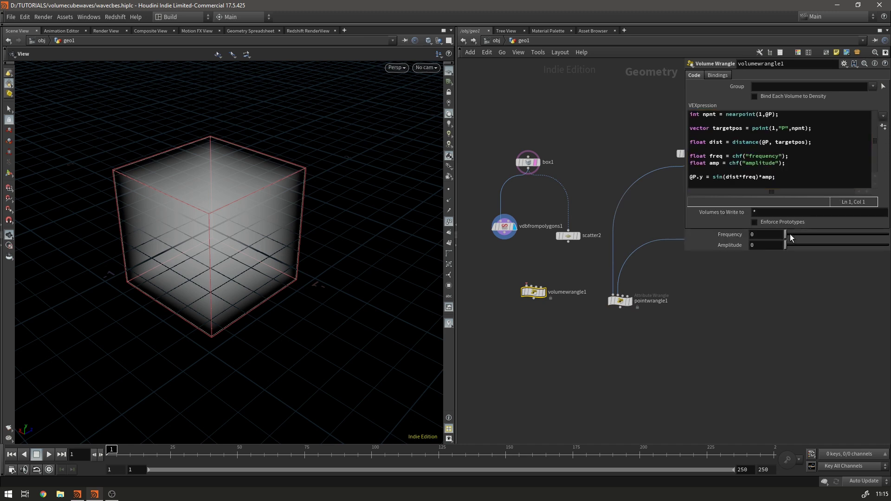
pyautogui.moveTo(783, 244); pyautogui.dragTo(887, 246)
pyautogui.moveTo(793, 235); pyautogui.dragTo(887, 234)
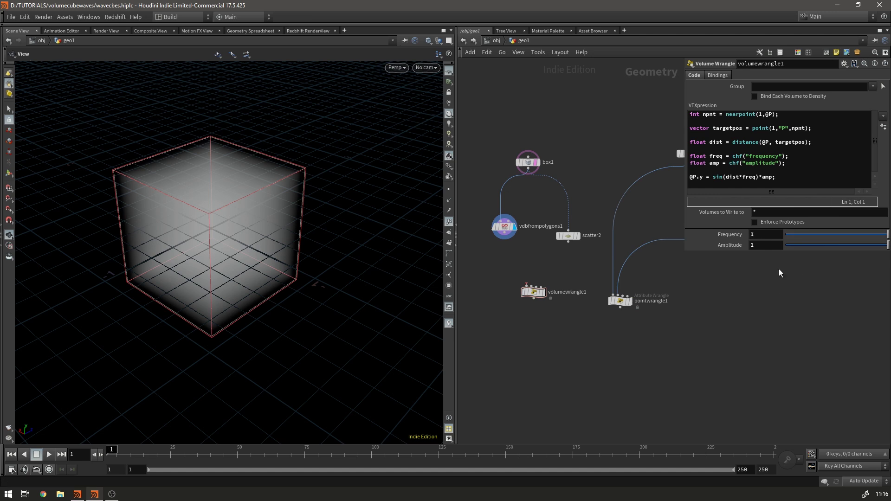
pyautogui.moveTo(704, 176); pyautogui.dragTo(689, 178)
pyautogui.write('@density')
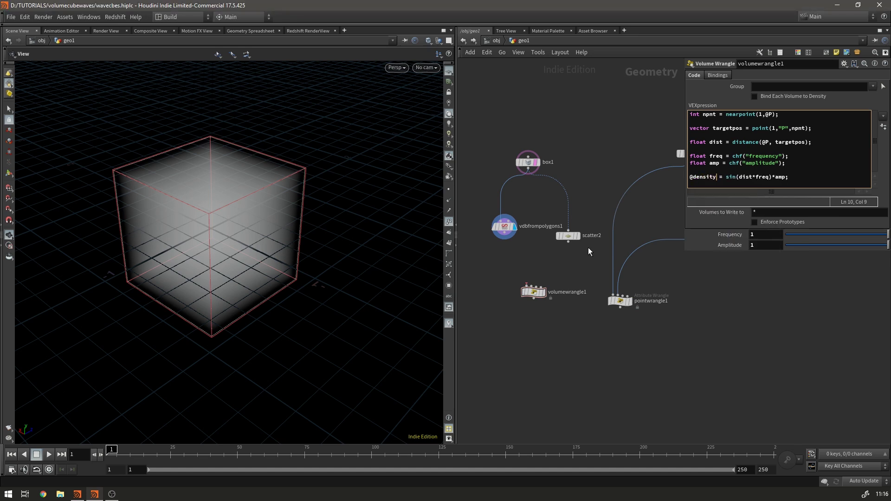
# Enable Bind Each Volume to Density, wire vdbfrompolygons1 and scatter2 into volumewrangle1, and display it
pyautogui.click(754, 97)
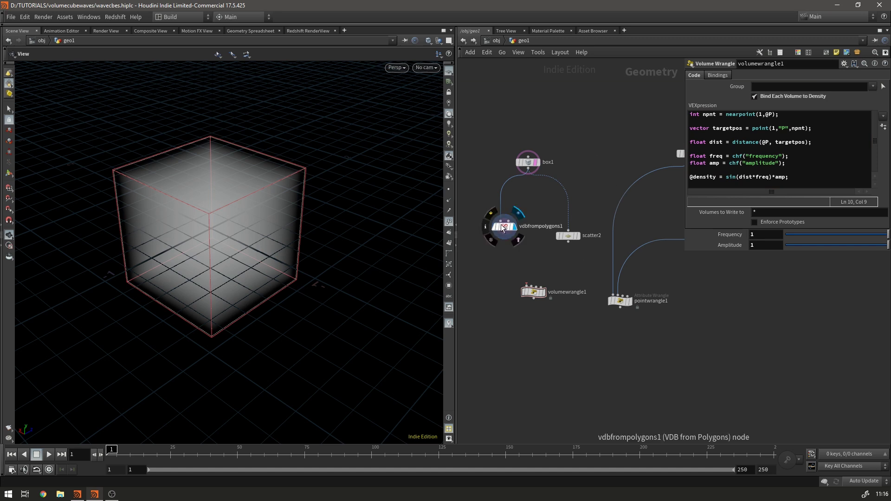
pyautogui.click(504, 239)
pyautogui.click(527, 286)
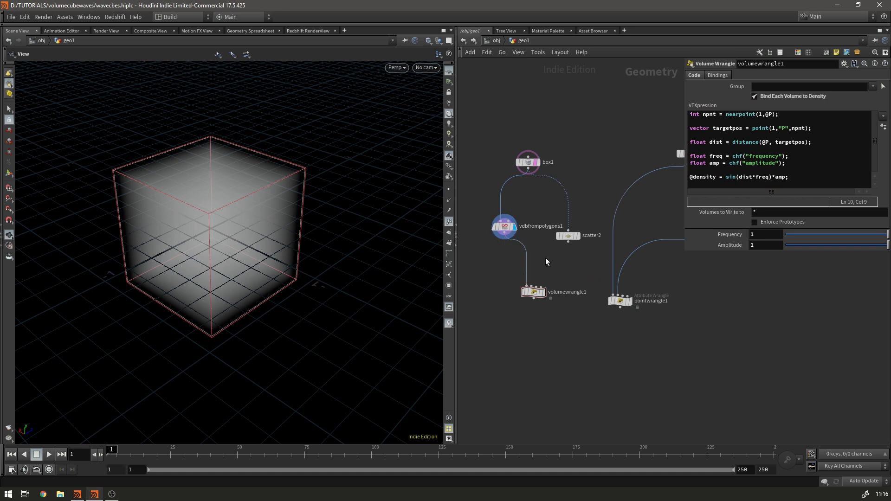
pyautogui.click(568, 241)
pyautogui.click(533, 286)
pyautogui.click(545, 293)
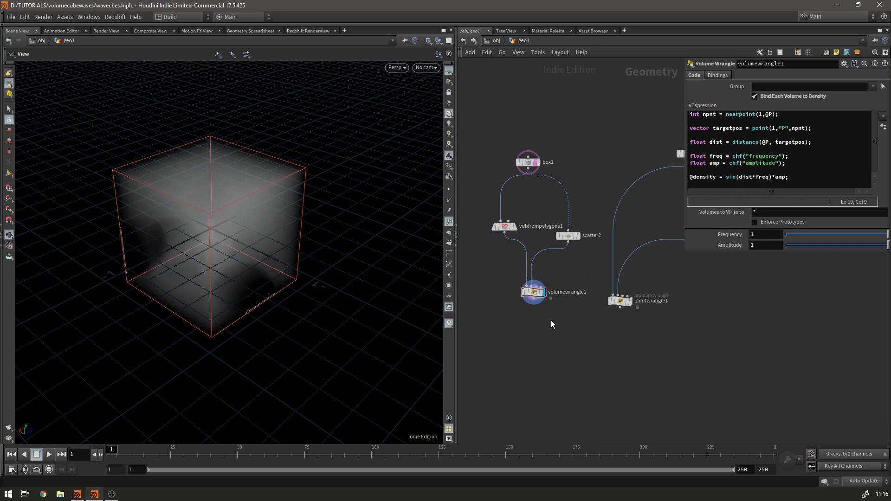
# Raise volumewrangle1's Frequency to 64 for tight density ripples across the cube
pyautogui.moveTo(762, 233); pyautogui.dragTo(889, 218, button='middle')
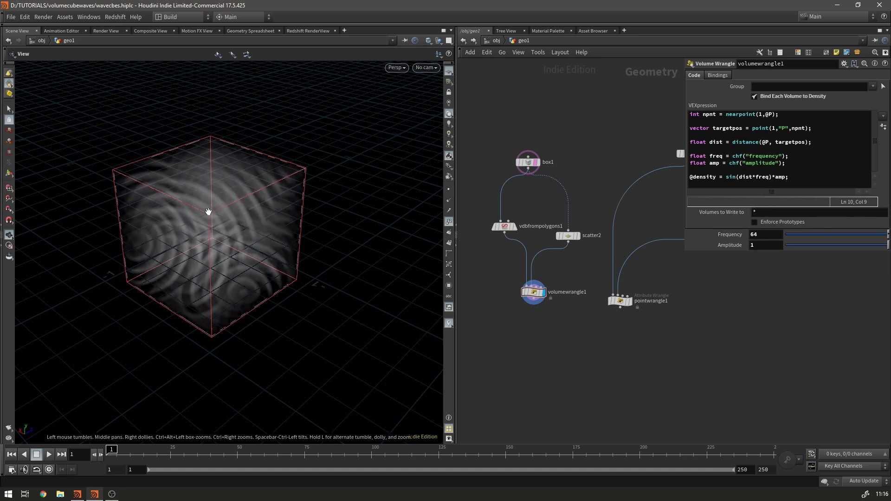
pyautogui.moveTo(212, 213); pyautogui.dragTo(204, 209)
pyautogui.moveTo(541, 359); pyautogui.dragTo(541, 294, button='middle')
pyautogui.scroll(-2, 566, 287)
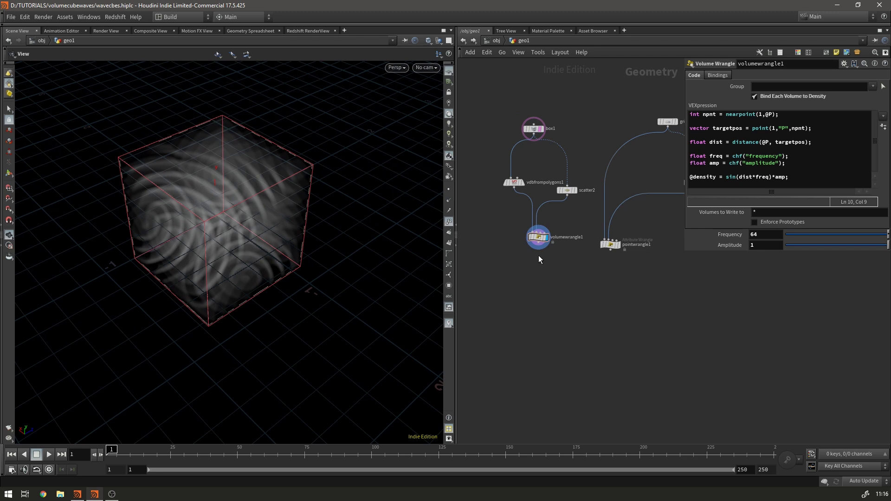
# Move volumewrangle1 up-left and pull a new wire from its output
pyautogui.moveTo(538, 240); pyautogui.dragTo(528, 223)
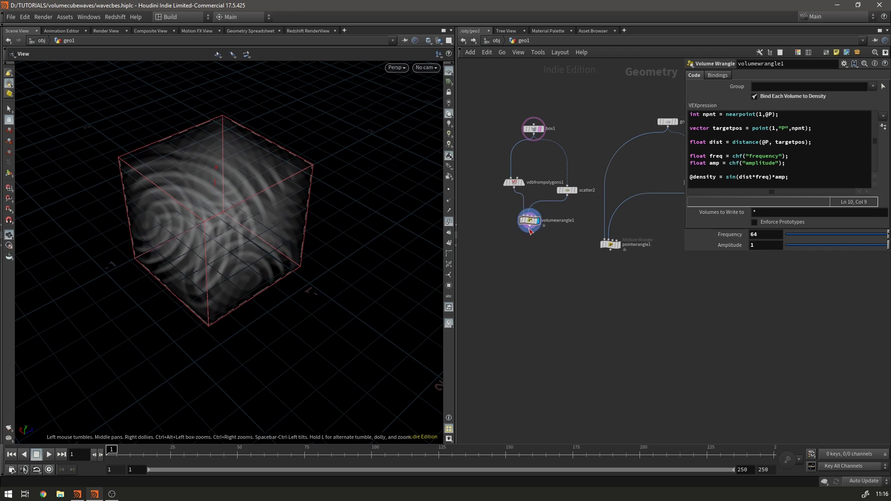
pyautogui.click(530, 231)
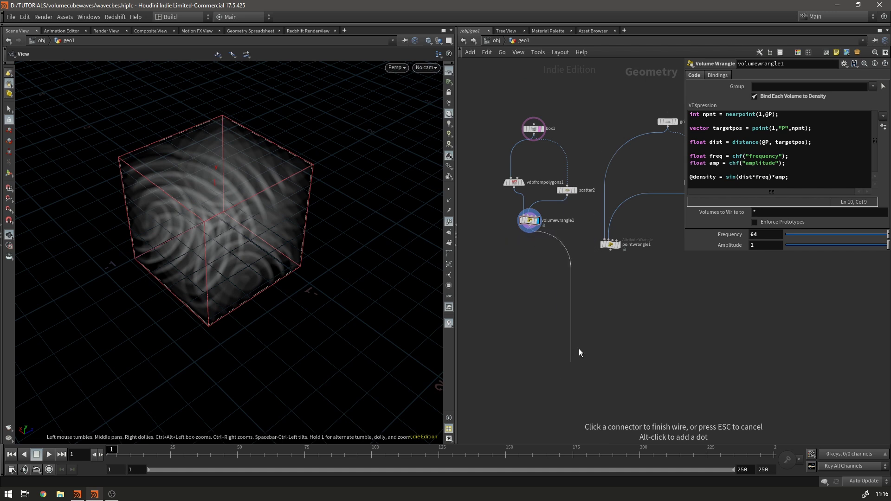
pyautogui.press('Tab')
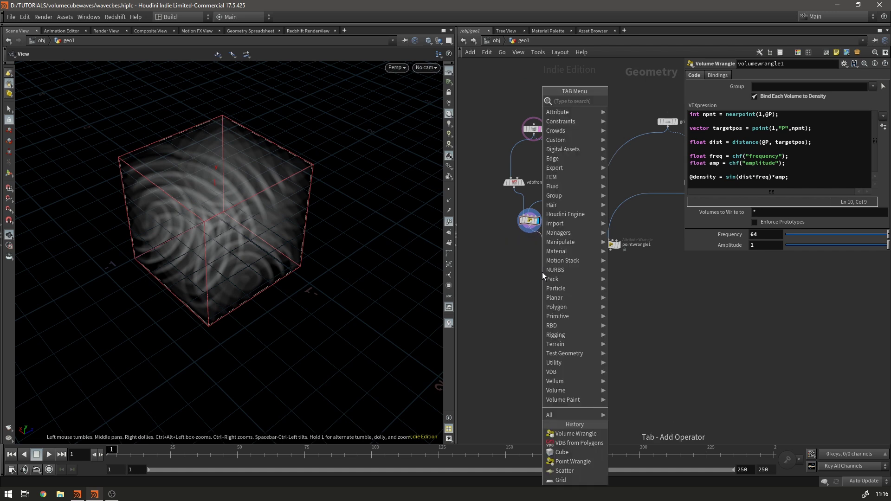
# Add convertvdb1 after volumewrangle1, set to Convert To VDB with Convert Fog to SDF
pyautogui.write('convec')
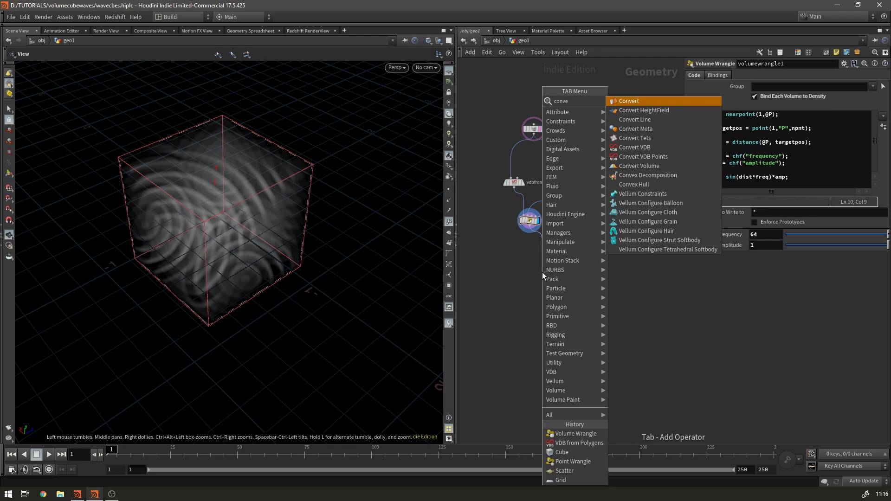
pyautogui.press('Return')
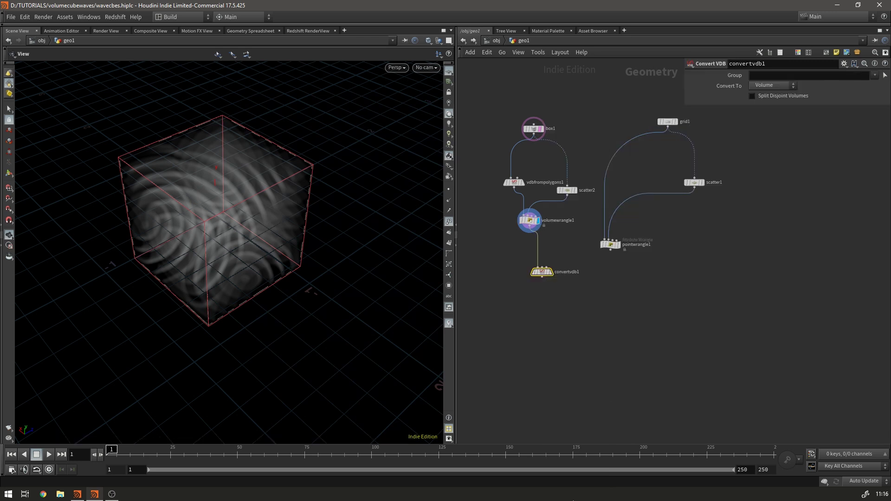
pyautogui.click(764, 87)
pyautogui.click(764, 103)
pyautogui.click(761, 96)
pyautogui.click(773, 114)
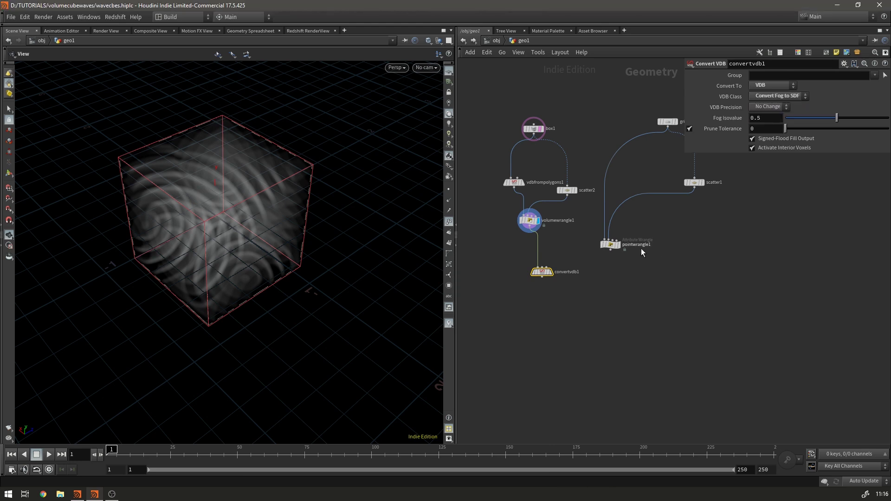
pyautogui.moveTo(552, 272)
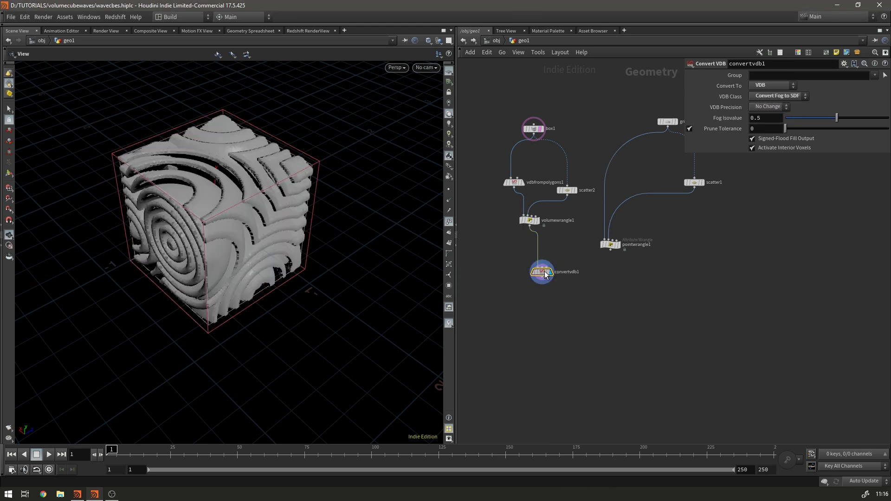
pyautogui.moveTo(545, 274); pyautogui.dragTo(529, 251)
# Add convertvdb2 below it, converting to Polygons, and make it the displayed node
pyautogui.click(525, 259)
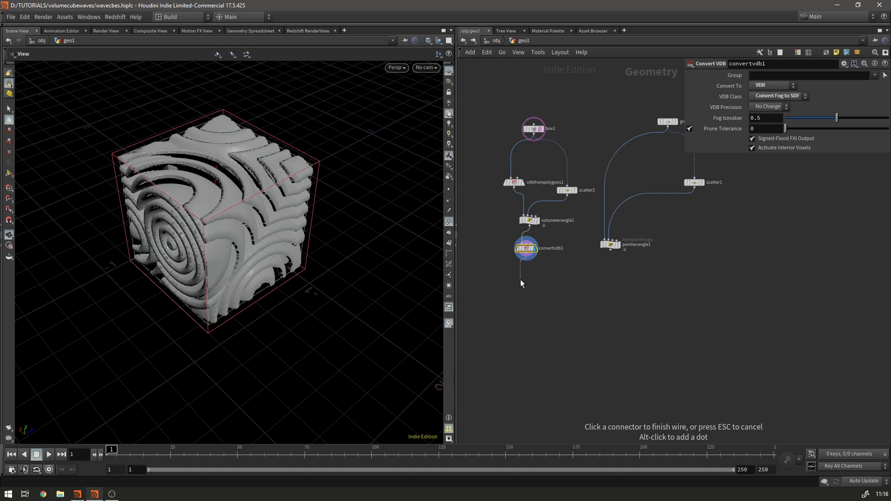
pyautogui.press('Tab')
pyautogui.write('conve')
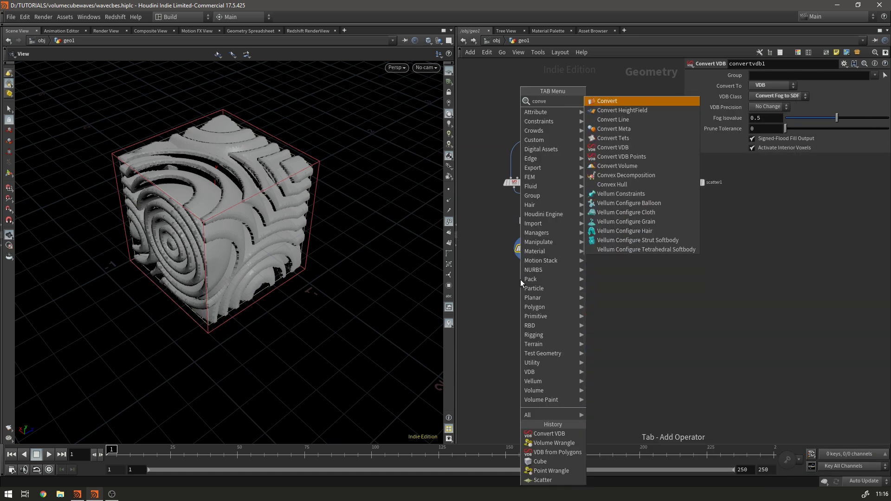
pyautogui.press('Down')
pyautogui.press('Down')
pyautogui.press('Down')
pyautogui.press('Down')
pyautogui.press('Down')
pyautogui.press('Return')
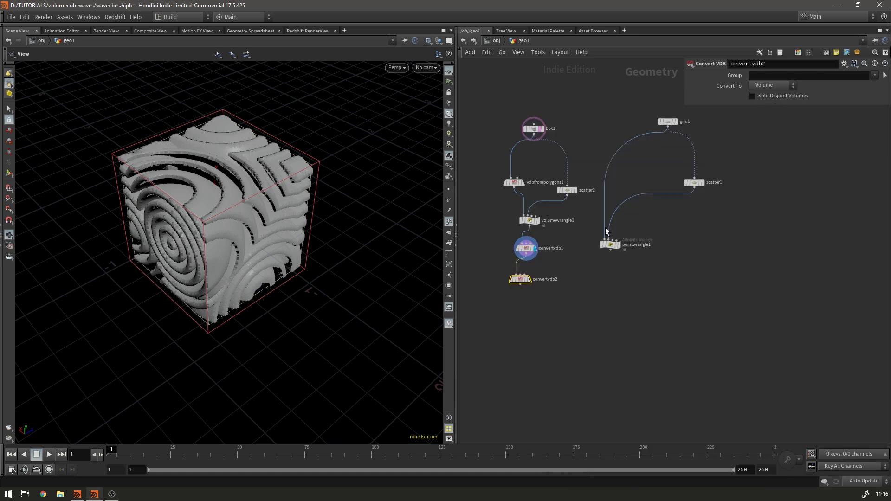
pyautogui.click(760, 87)
pyautogui.click(764, 114)
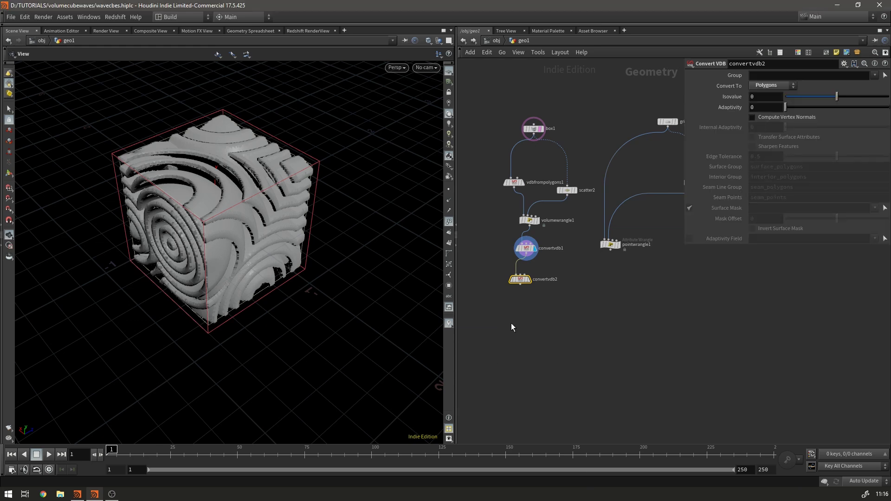
pyautogui.moveTo(520, 279); pyautogui.dragTo(525, 296)
pyautogui.click(534, 297)
# Orbit and zoom in to inspect the rippled polygon surfaces of the cube
pyautogui.moveTo(158, 156); pyautogui.dragTo(184, 184)
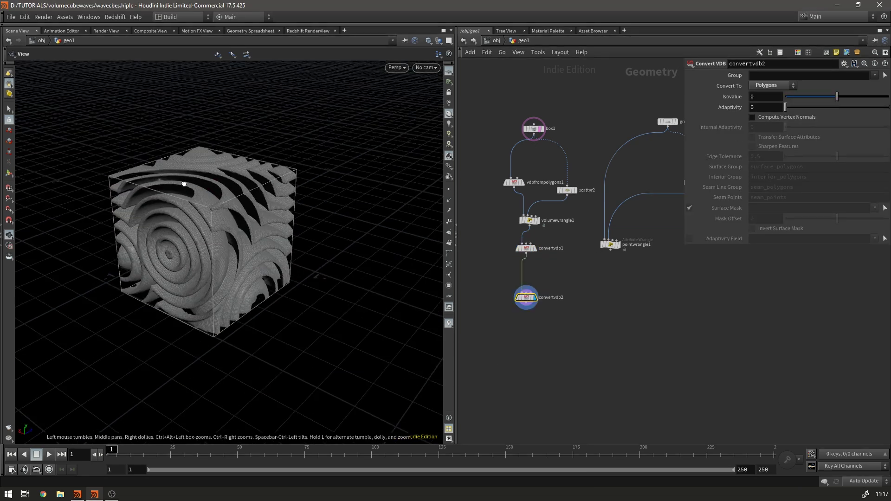
pyautogui.moveTo(184, 184); pyautogui.dragTo(237, 162, button='right')
pyautogui.moveTo(236, 163); pyautogui.dragTo(287, 195)
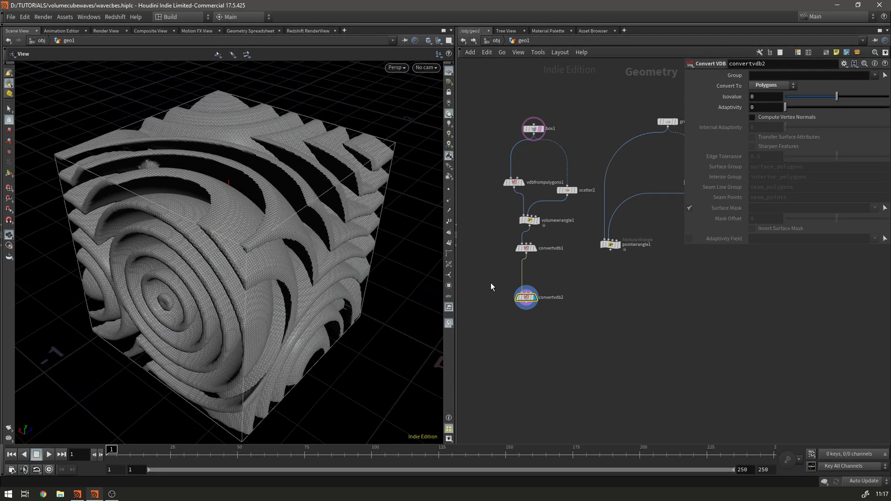
pyautogui.scroll(3, 507, 276)
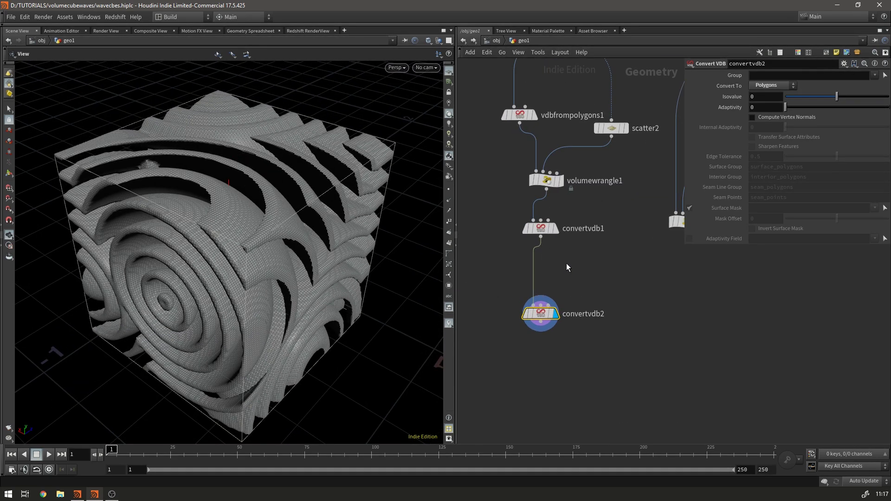
# Insert a VDB Smooth SDF node, vdbsmoothsdf1, between convertvdb1 and convertvdb2
pyautogui.click(534, 268)
pyautogui.press('Tab')
pyautogui.write('v')
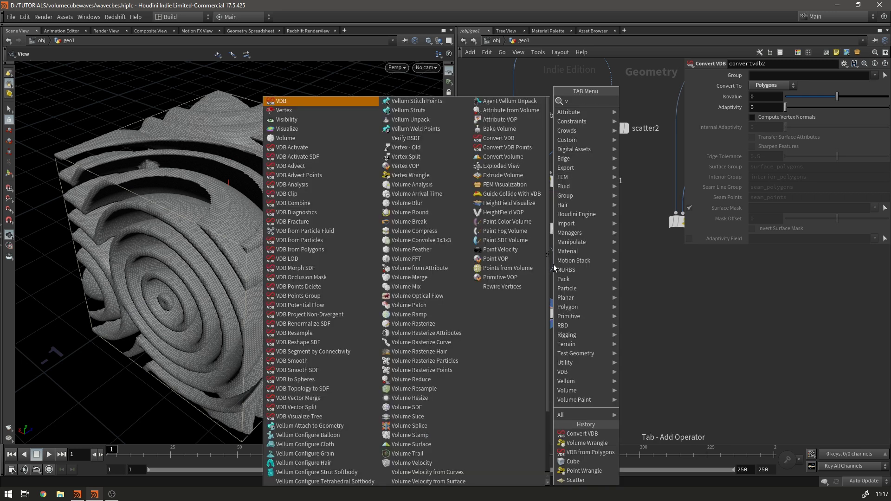
pyautogui.write('dbsmo')
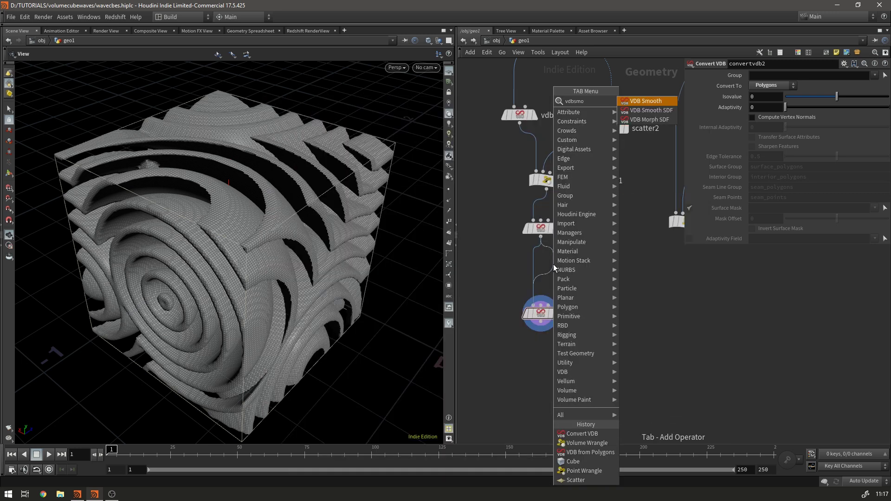
pyautogui.press('Down')
pyautogui.press('Return')
pyautogui.click(553, 264)
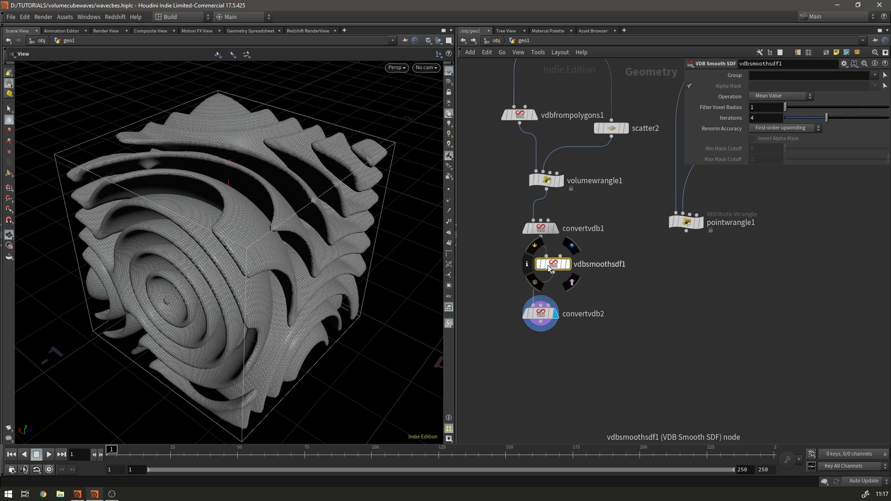
pyautogui.moveTo(560, 270); pyautogui.dragTo(548, 269)
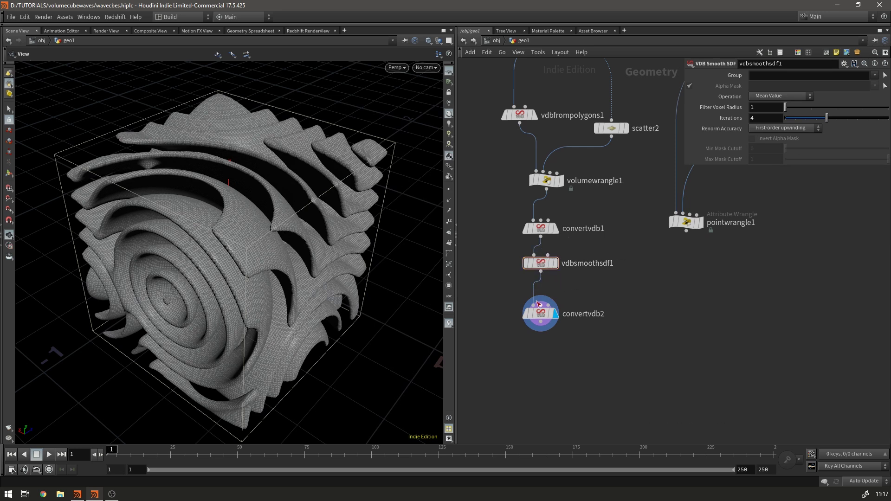
# Inspect the smoothed cube from several angles, checking vdbfrompolygons1's parameters
pyautogui.moveTo(173, 209); pyautogui.dragTo(372, 127)
pyautogui.moveTo(244, 166); pyautogui.dragTo(231, 193)
pyautogui.click(520, 114)
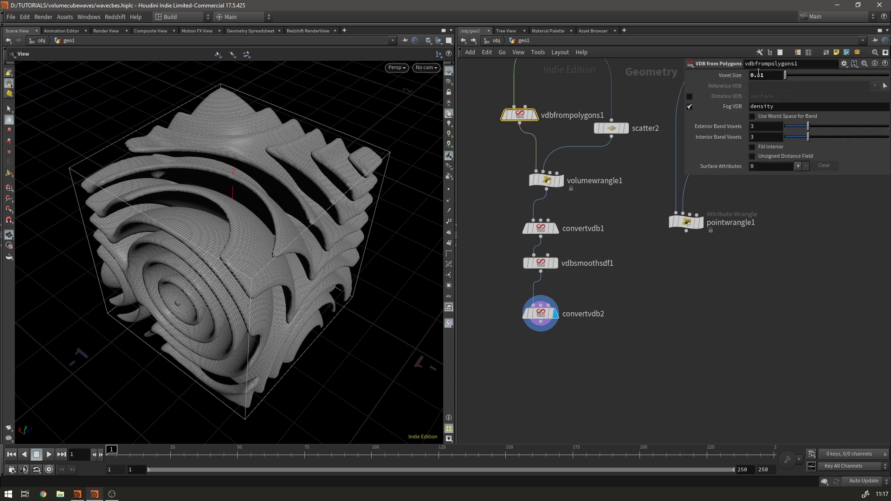
pyautogui.click(476, 180)
pyautogui.moveTo(242, 217); pyautogui.dragTo(229, 233)
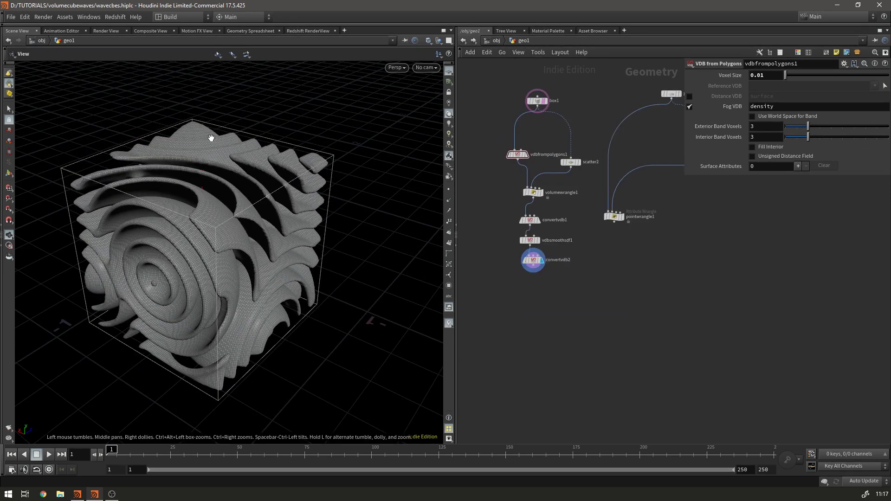
pyautogui.moveTo(210, 136); pyautogui.dragTo(260, 195)
# Copy volumewrangle1's code and add a new wrangle node under convertvdb2
pyautogui.click(532, 192)
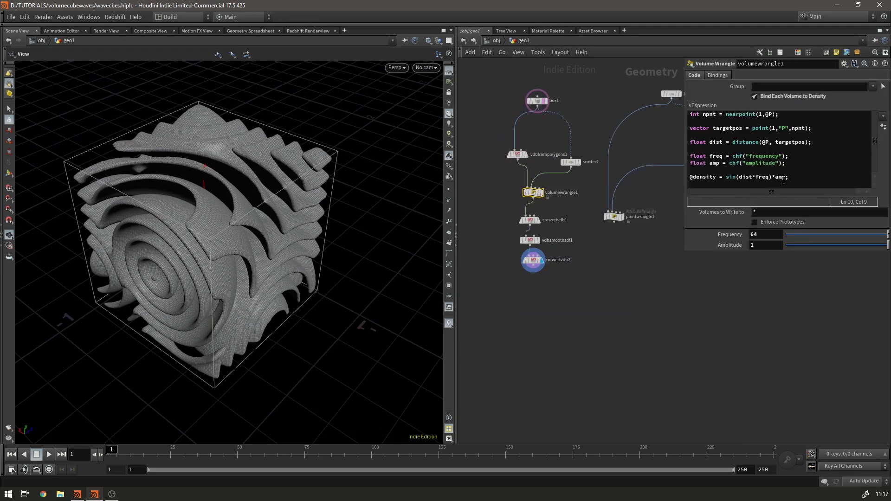
pyautogui.moveTo(786, 181); pyautogui.dragTo(682, 114)
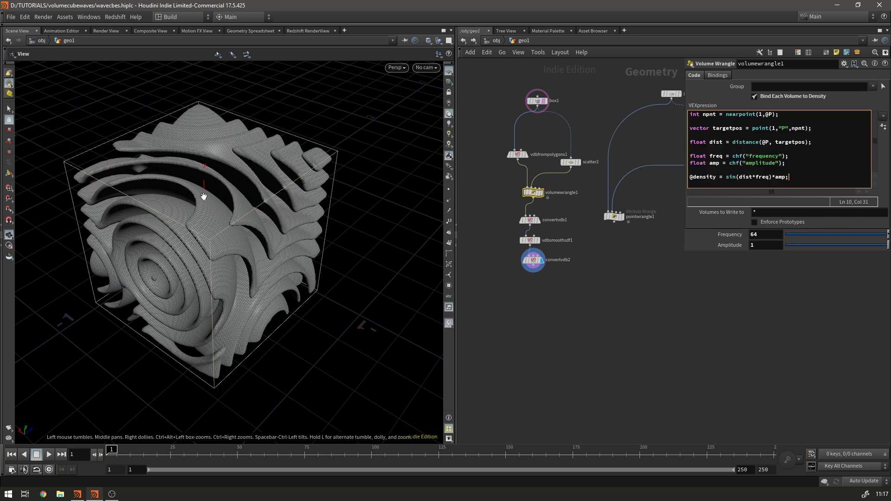
pyautogui.press('Tab')
pyautogui.write('wrangle')
pyautogui.press('Return')
pyautogui.click(560, 324)
# Paste the ripple code into pointwrangle2, create its spare parameters, and set Amplitude to 1
pyautogui.click(533, 192)
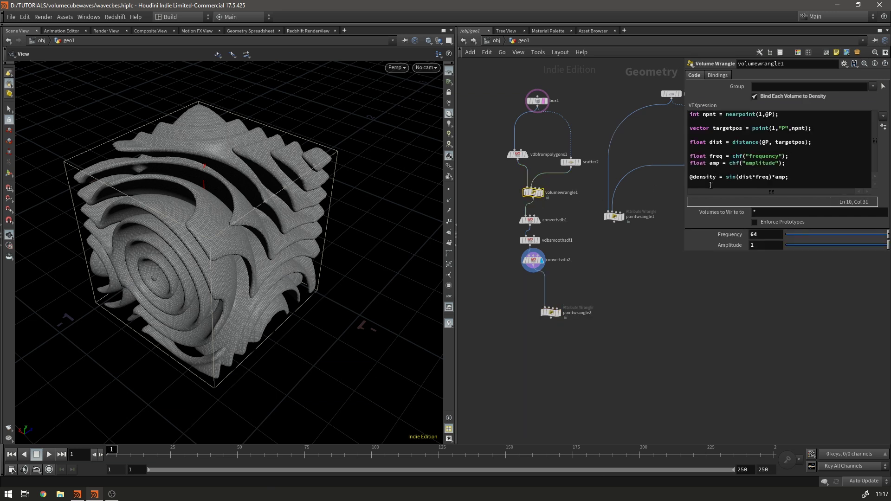
pyautogui.moveTo(796, 177); pyautogui.dragTo(666, 113)
pyautogui.hotkey('ctrl', 'c')
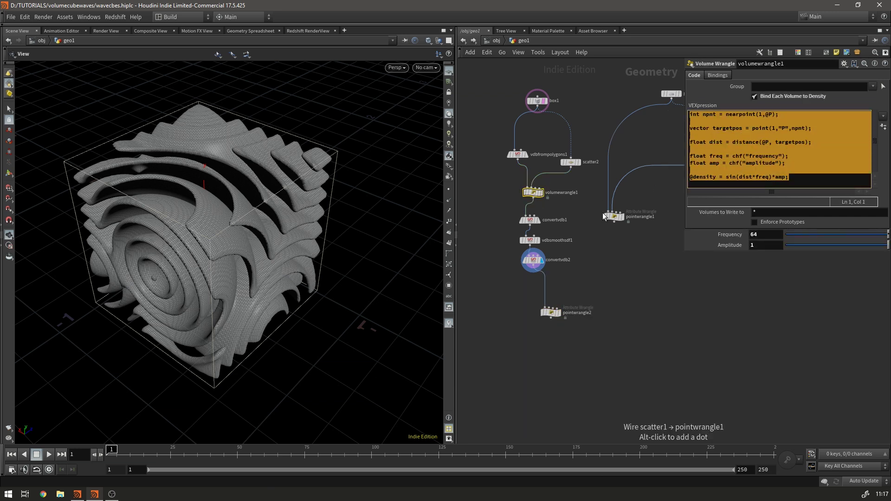
pyautogui.click(550, 312)
pyautogui.click(766, 185)
pyautogui.hotkey('ctrl', 'v')
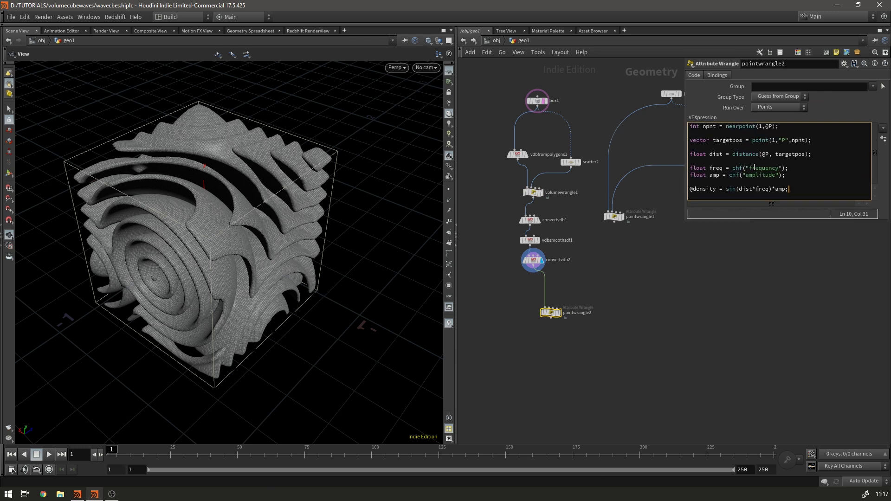
pyautogui.click(883, 139)
pyautogui.moveTo(784, 257); pyautogui.dragTo(888, 258)
# Set pointwrangle2's Frequency to 64, matching volumewrangle1
pyautogui.click(531, 193)
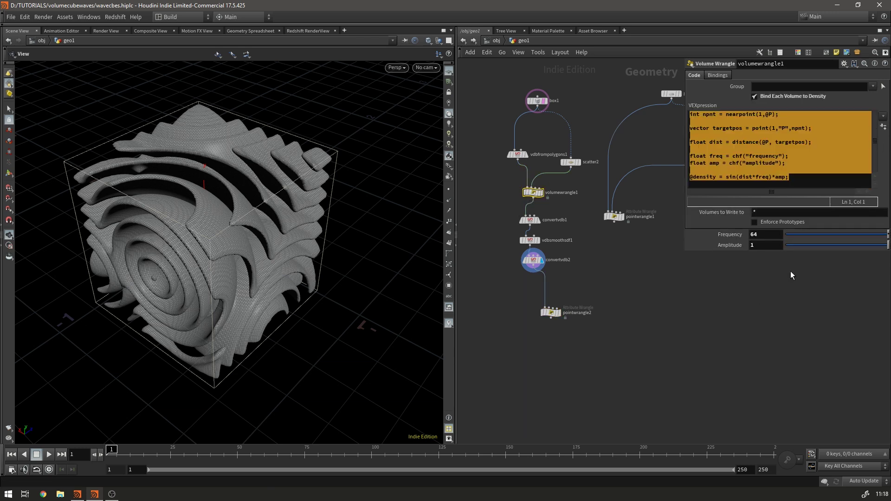
pyautogui.click(550, 311)
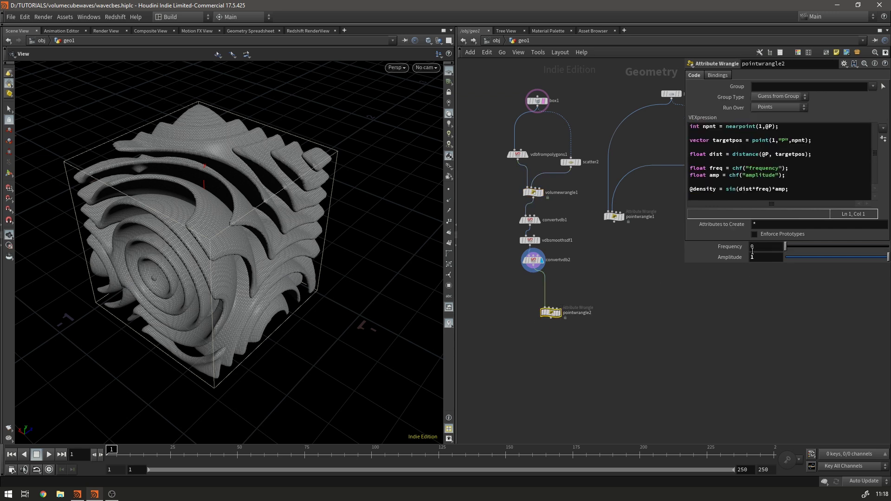
pyautogui.write('64')
pyautogui.press('Return')
pyautogui.doubleClick(716, 188)
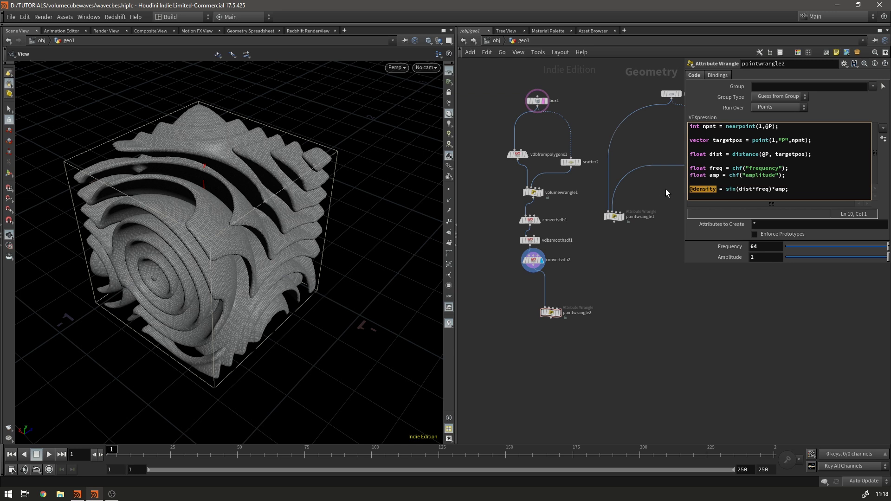
pyautogui.write('@')
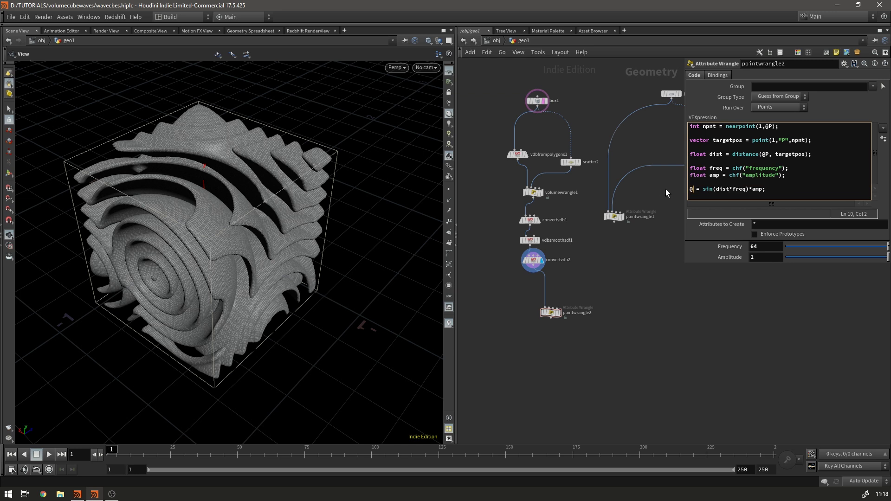
pyautogui.write('Cd')
pyautogui.press('BackSpace')
pyautogui.press('BackSpace')
pyautogui.write('Cd')
pyautogui.press('Delete')
pyautogui.press('Delete')
pyautogui.press('Delete')
pyautogui.press('Delete')
pyautogui.press('Left')
pyautogui.press('Left')
pyautogui.press('Left')
pyautogui.press('Left')
pyautogui.press('Left')
pyautogui.press('Left')
pyautogui.press('Left')
pyautogui.press('Left')
pyautogui.press('Left')
pyautogui.press('Left')
pyautogui.press('Left')
pyautogui.press('Left')
pyautogui.press('Left')
pyautogui.press('Left')
pyautogui.write('fit(')
pyautogui.press('End')
pyautogui.press('Left')
pyautogui.write(',-1,1,0,1)')
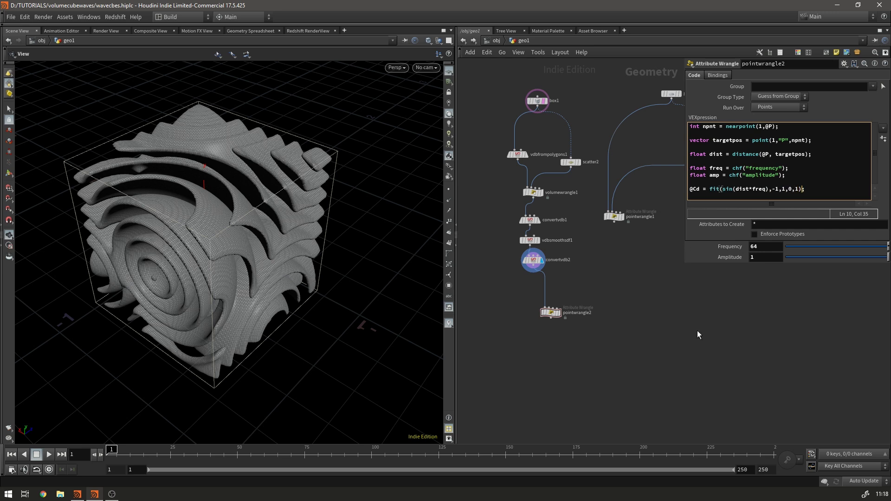
# Display pointwrangle2 and wire scatter2 into its second input
pyautogui.click(560, 313)
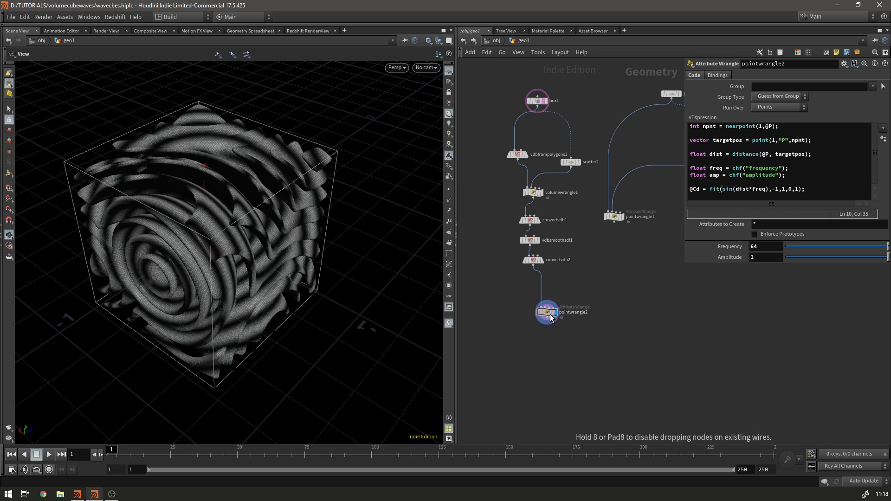
pyautogui.scroll(3, 571, 257)
pyautogui.click(579, 99)
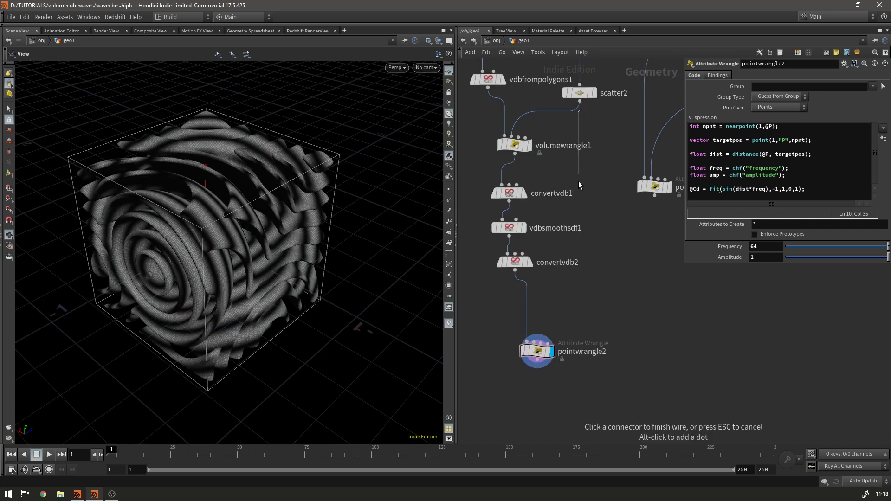
pyautogui.click(536, 341)
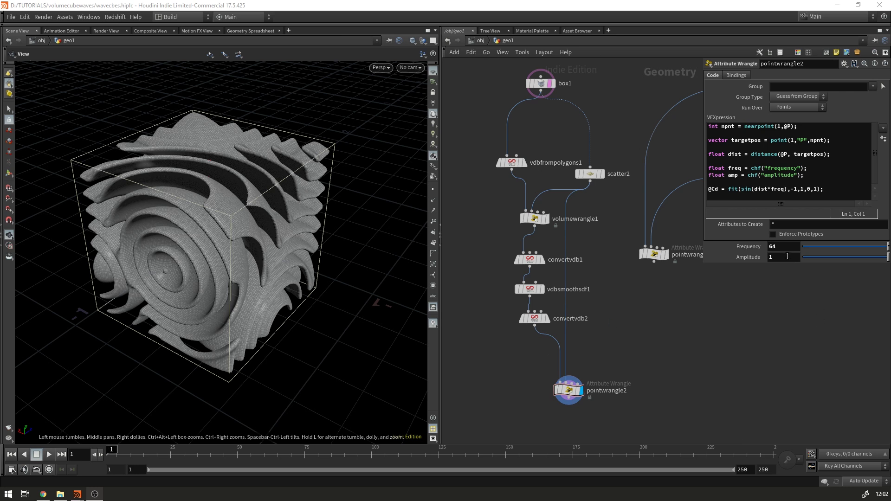
# Lower pointwrangle2's Frequency from 64 to 32 for broader colour bands
pyautogui.click(783, 247)
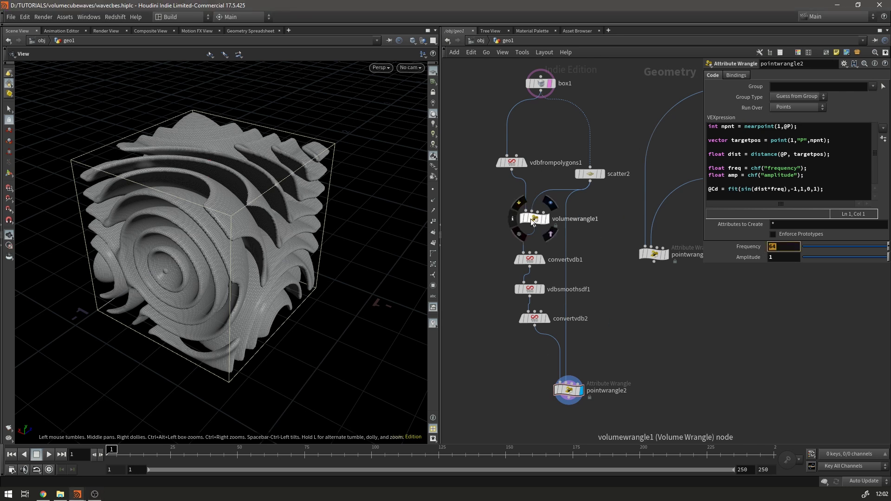
pyautogui.click(533, 219)
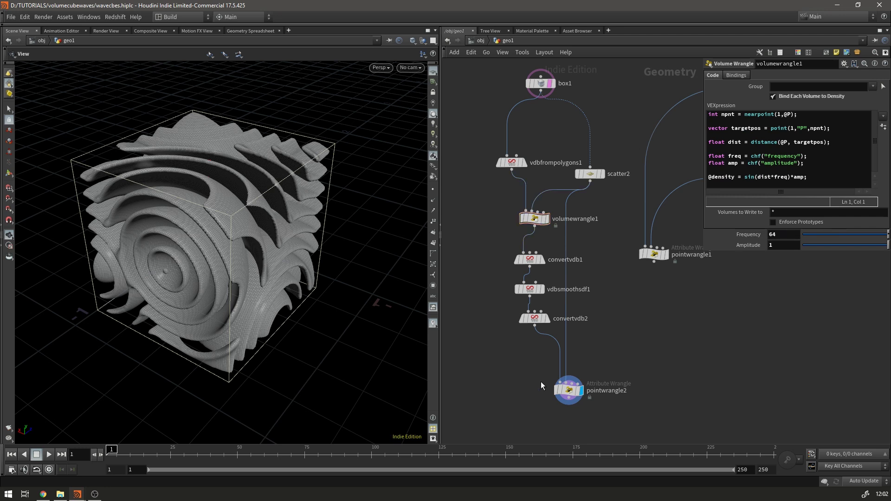
pyautogui.click(567, 390)
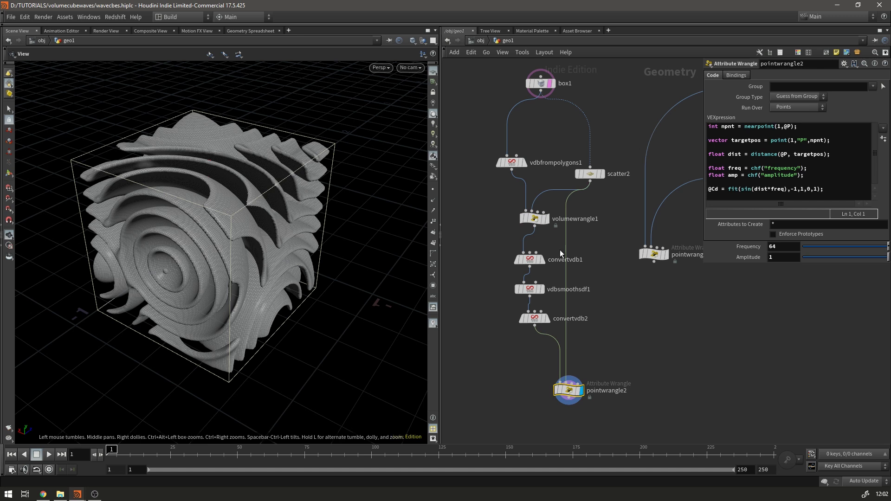
pyautogui.click(789, 249)
pyautogui.write('32')
pyautogui.press('Return')
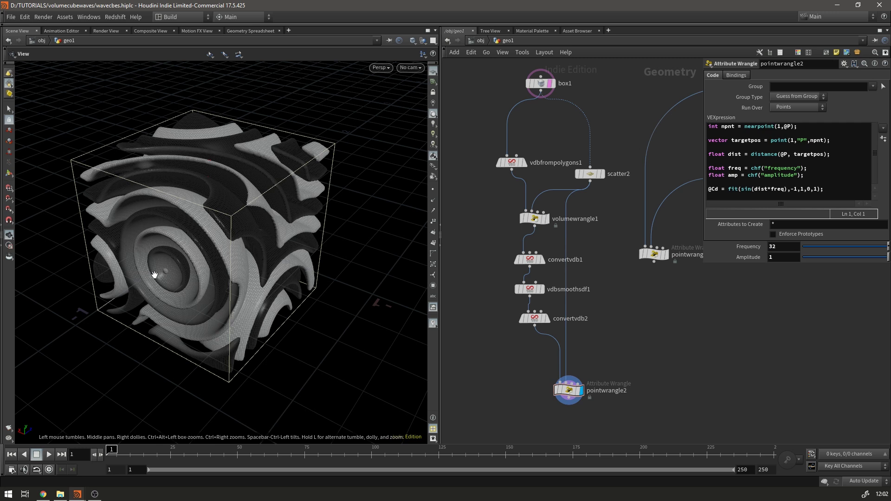
# Switch from /obj to the mat network and move the floor material down-left
pyautogui.click(480, 43)
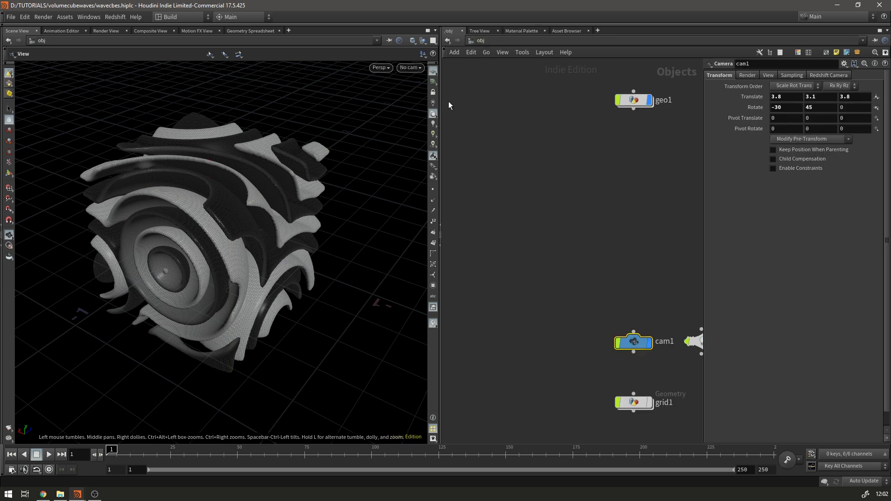
pyautogui.click(482, 42)
pyautogui.click(504, 76)
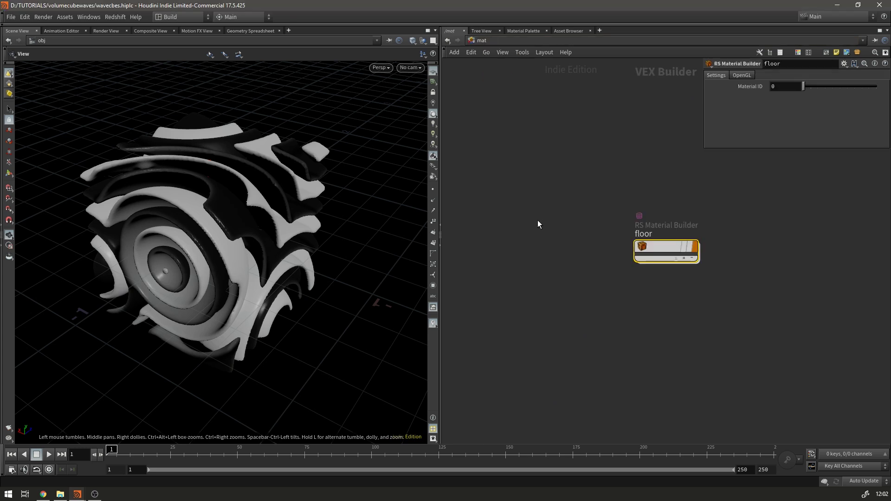
pyautogui.moveTo(649, 248); pyautogui.dragTo(550, 346)
# Place a new RS Material Builder beside the floor material and start renaming it
pyautogui.press('Tab')
pyautogui.write('rs')
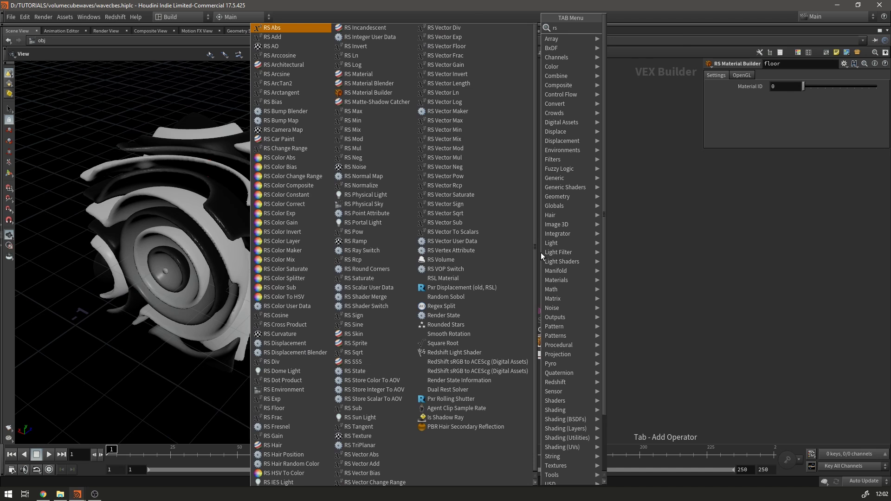
pyautogui.write('mat')
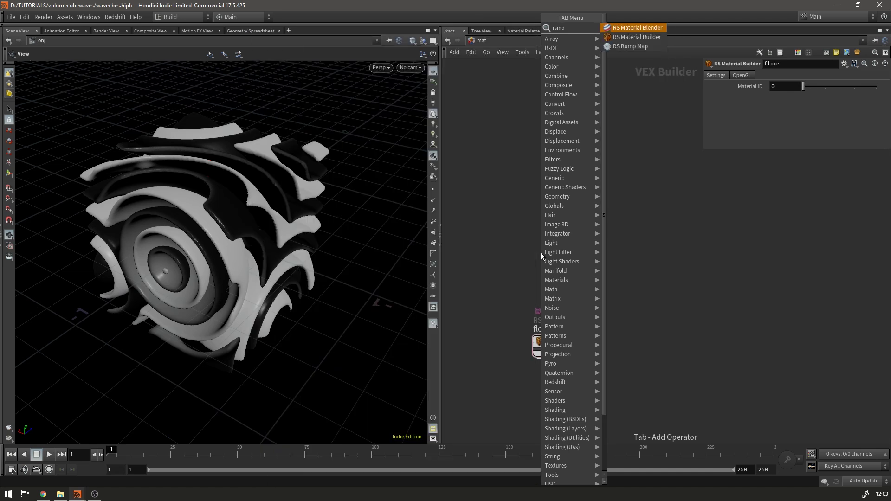
pyautogui.press('Return')
pyautogui.click(541, 256)
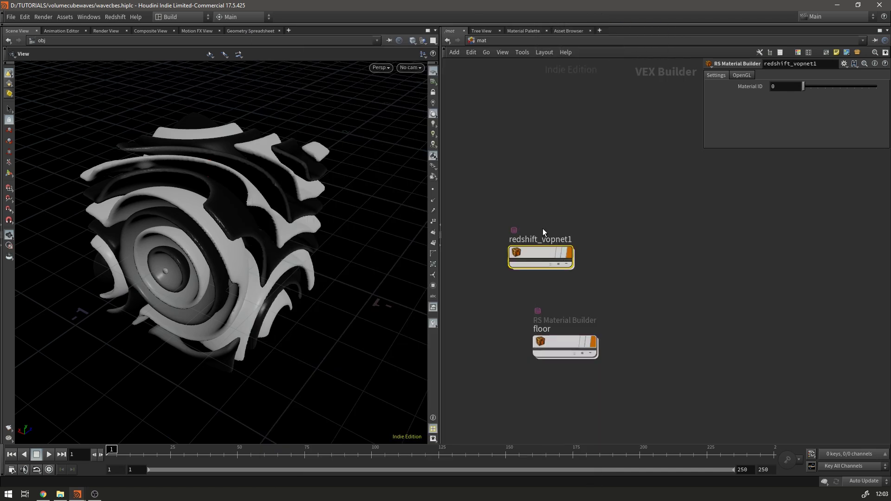
pyautogui.doubleClick(550, 238)
# Name the material builder 'box' and go inside it
pyautogui.write('box')
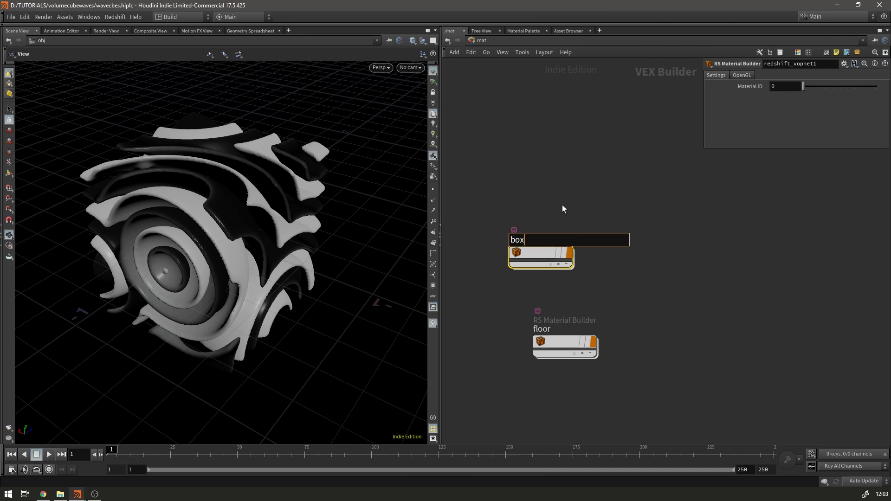
pyautogui.press('Return')
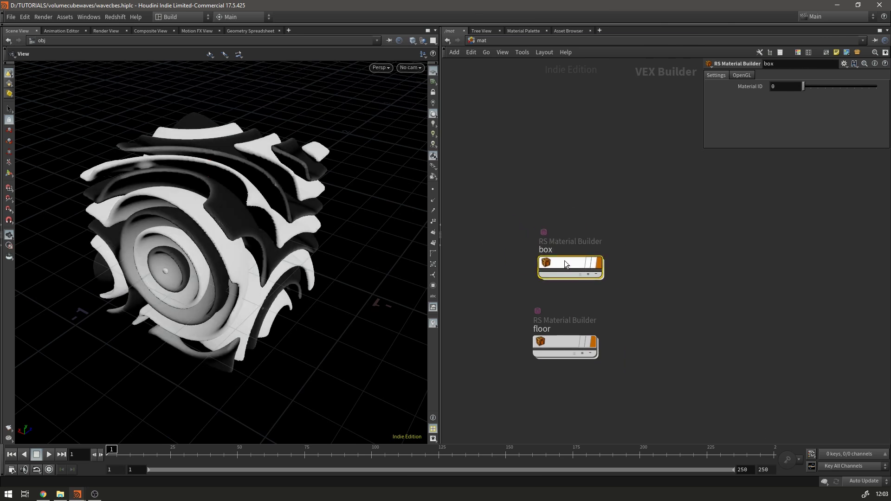
pyautogui.doubleClick(564, 260)
pyautogui.doubleClick(667, 213)
pyautogui.click(519, 205)
# Add an RS Material node, Material1, inside the box material
pyautogui.press('Tab')
pyautogui.write('rsmat')
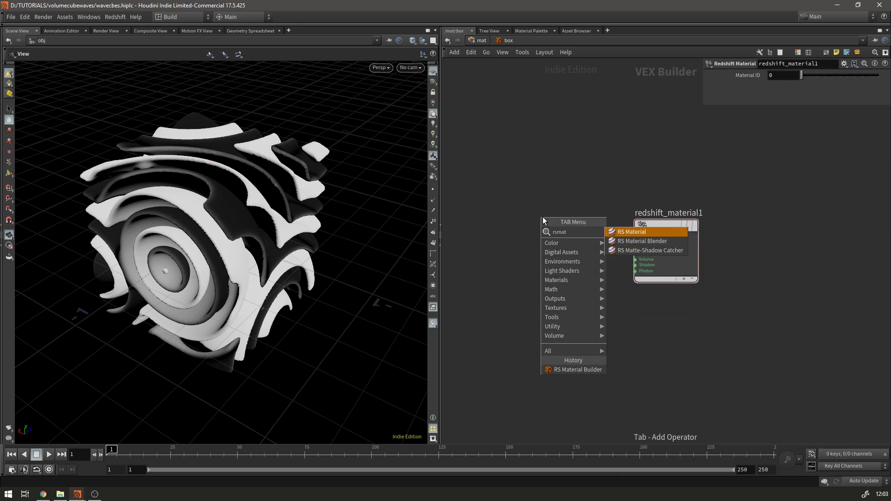
pyautogui.press('Return')
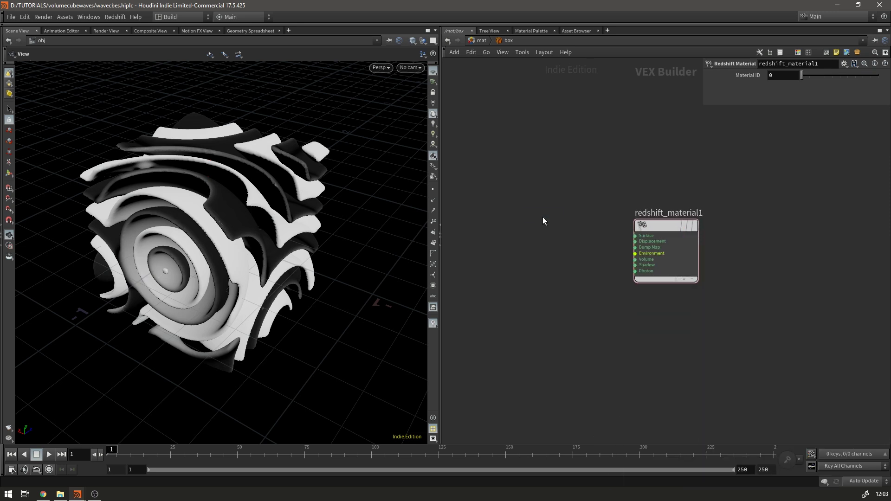
pyautogui.click(544, 220)
pyautogui.click(557, 164)
# Add an RS Point Attribute node reading the Cd attribute
pyautogui.press('Tab')
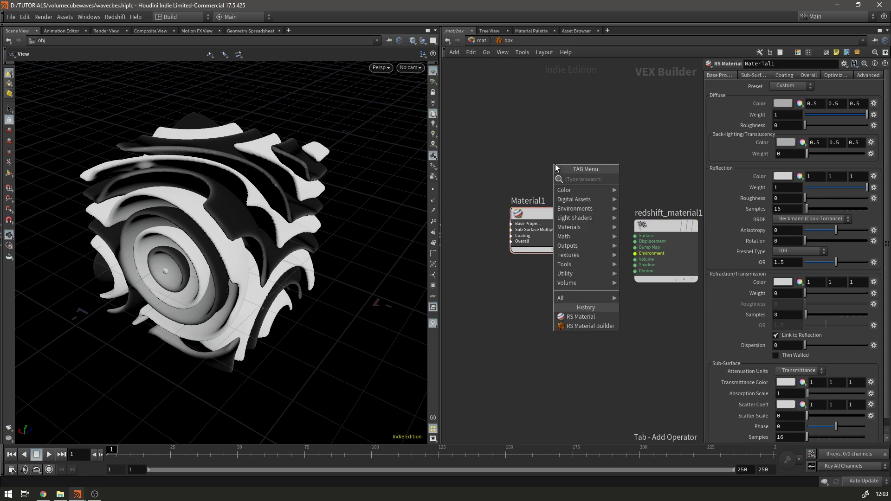
pyautogui.write('rspoint')
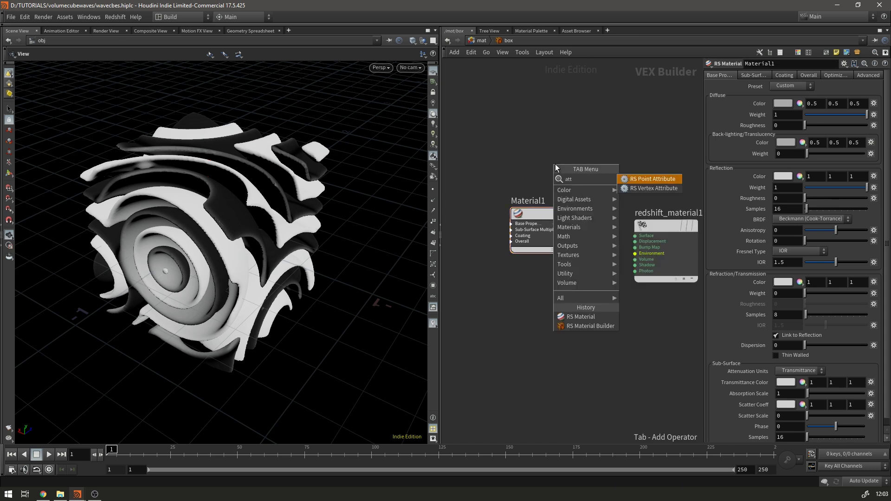
pyautogui.press('Return')
pyautogui.click(555, 166)
pyautogui.press('l')
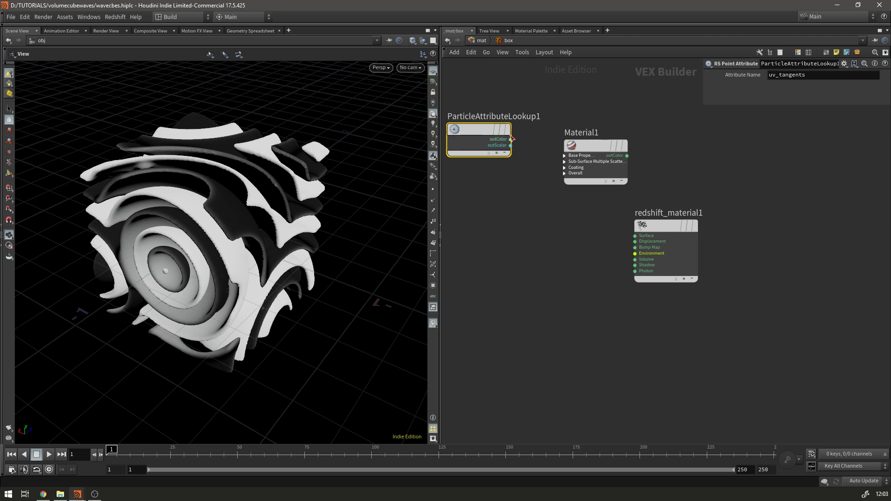
pyautogui.doubleClick(787, 75)
pyautogui.write('Cd')
pyautogui.click(761, 171)
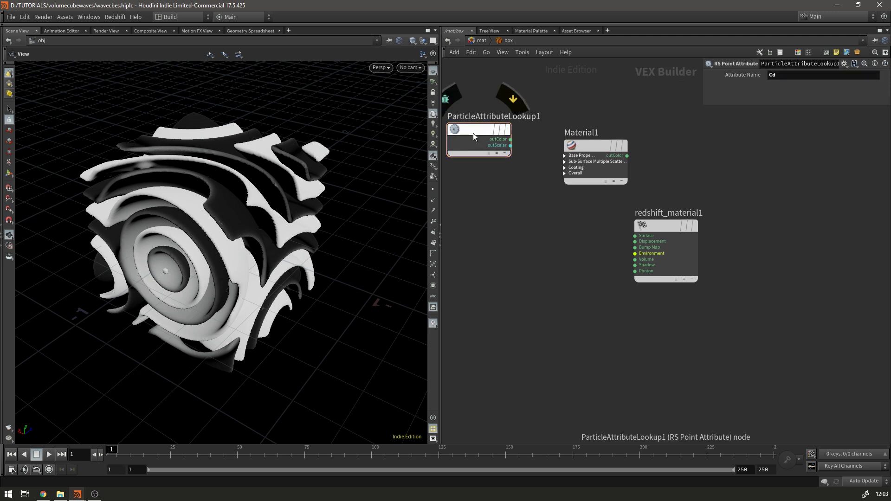
# Wire the attribute's outColor into Material1's diffuse_weight and Material1 into the Surface output
pyautogui.click(511, 139)
pyautogui.click(564, 155)
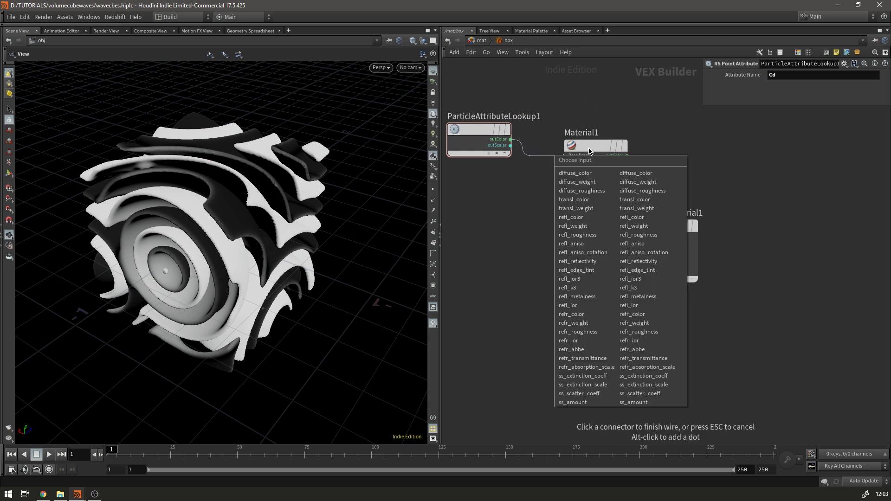
pyautogui.click(591, 180)
pyautogui.click(626, 156)
pyautogui.click(627, 230)
pyautogui.press('l')
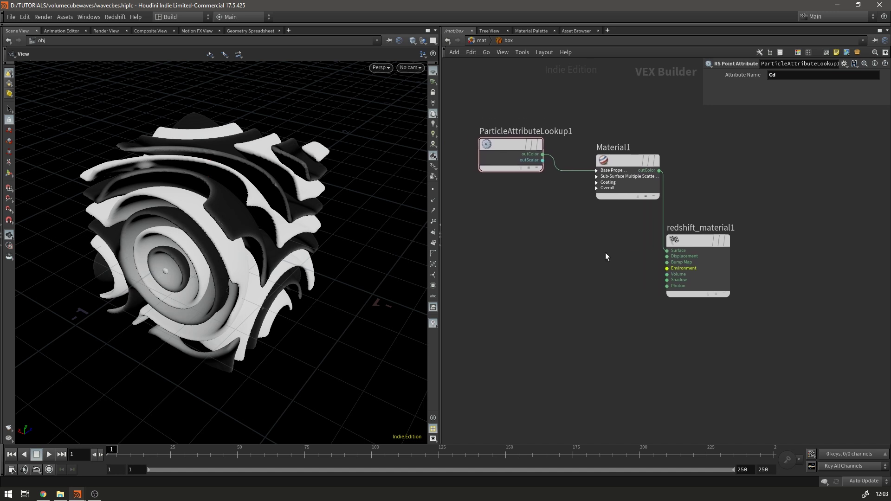
pyautogui.press('Tab')
# Add an RS Ramp node between the attribute colour and Material1's diffuse_color
pyautogui.write('ramp')
pyautogui.press('Return')
pyautogui.click(578, 177)
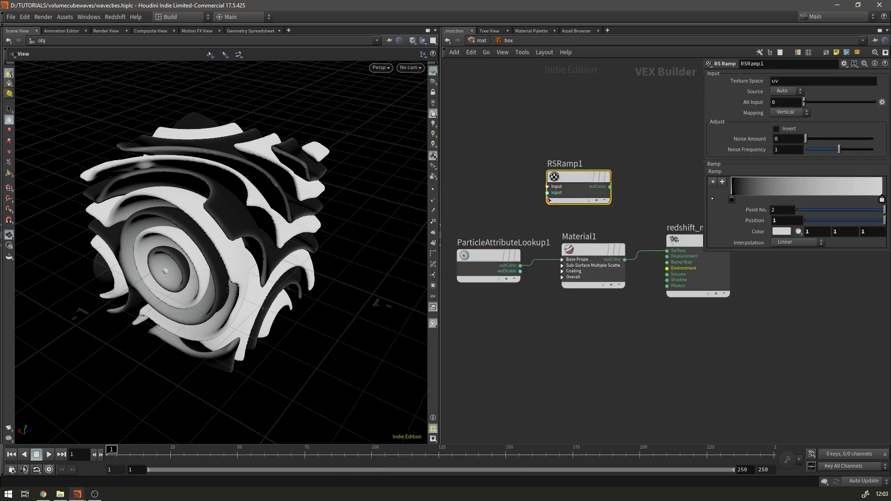
pyautogui.click(520, 265)
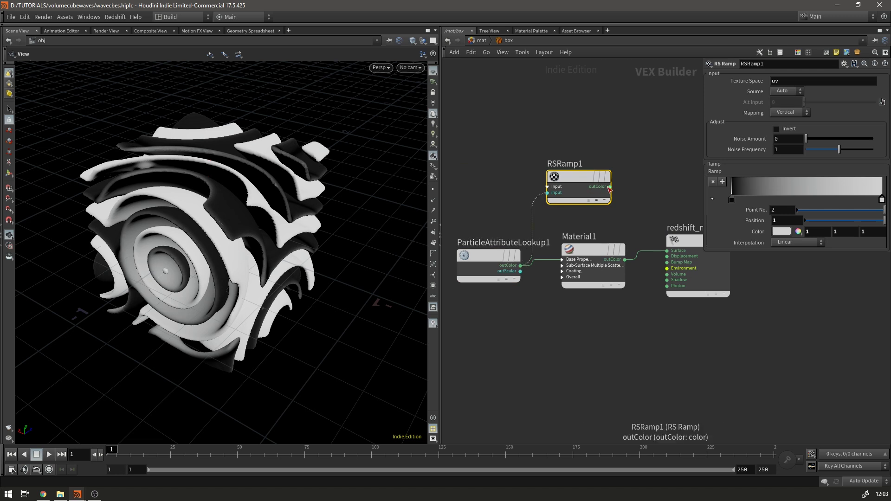
pyautogui.click(569, 258)
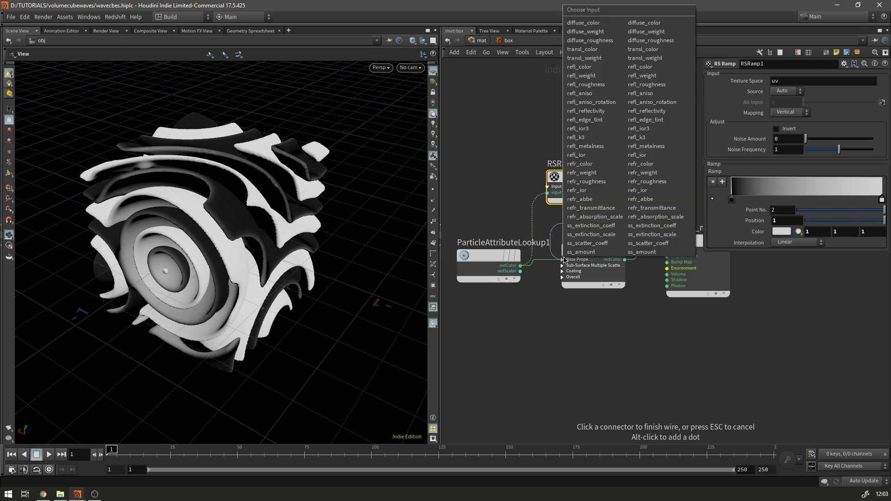
pyautogui.click(583, 23)
# Move the ramp's second key to position .5 and set both keys to Constant interpolation
pyautogui.moveTo(882, 199); pyautogui.dragTo(817, 200)
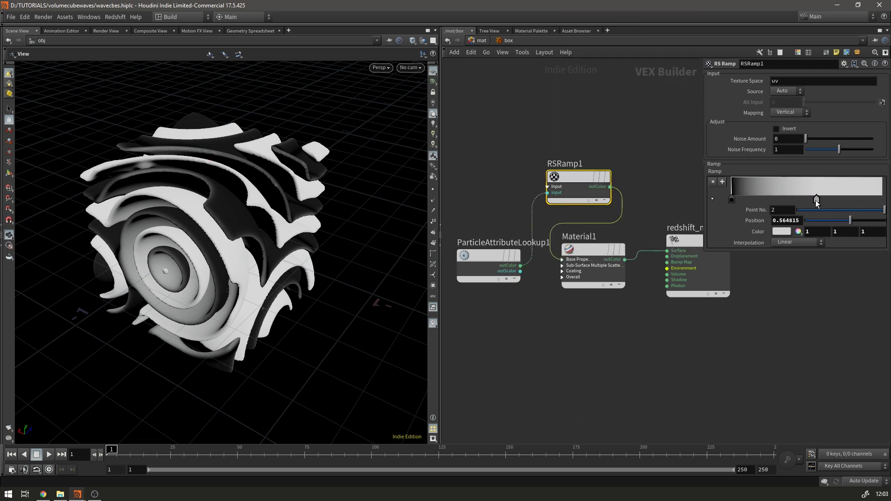
pyautogui.doubleClick(784, 221)
pyautogui.write('.5')
pyautogui.press('Return')
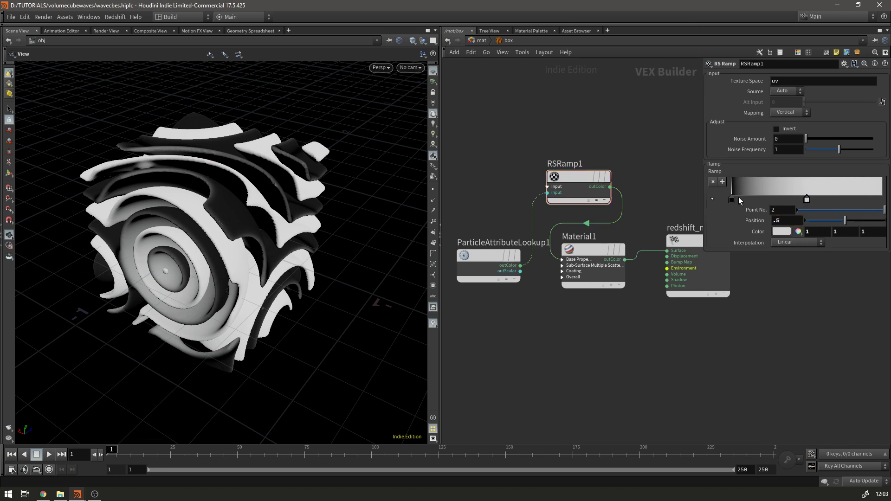
pyautogui.click(732, 199)
pyautogui.click(781, 240)
pyautogui.click(785, 254)
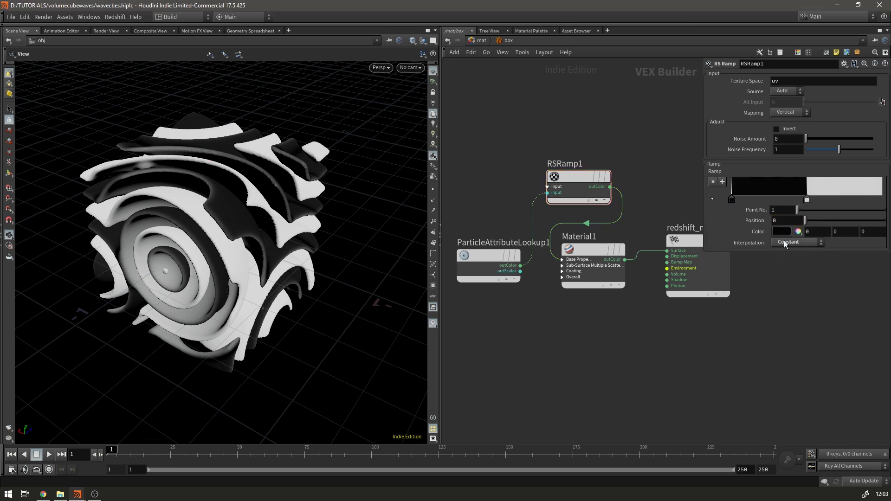
pyautogui.click(806, 200)
pyautogui.click(800, 242)
pyautogui.click(797, 252)
# At object level, confirm geo1's Render material is /mat/box/
pyautogui.click(483, 40)
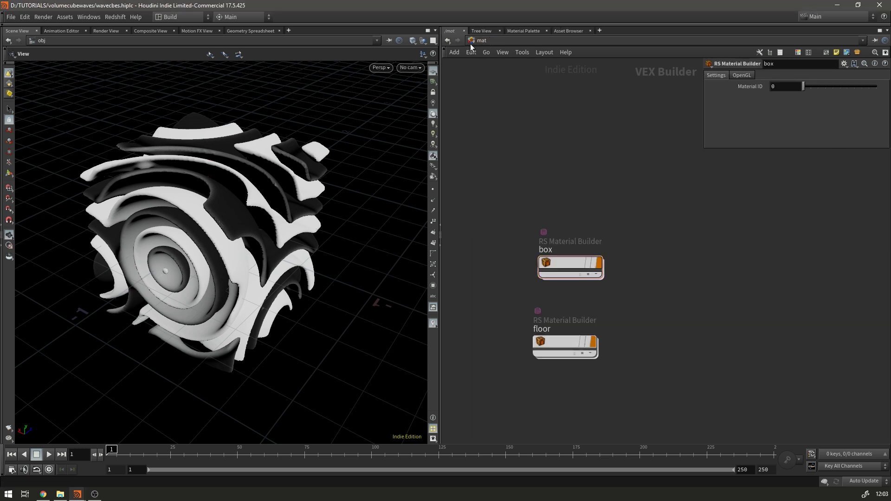
pyautogui.click(510, 37)
pyautogui.click(538, 78)
pyautogui.click(636, 99)
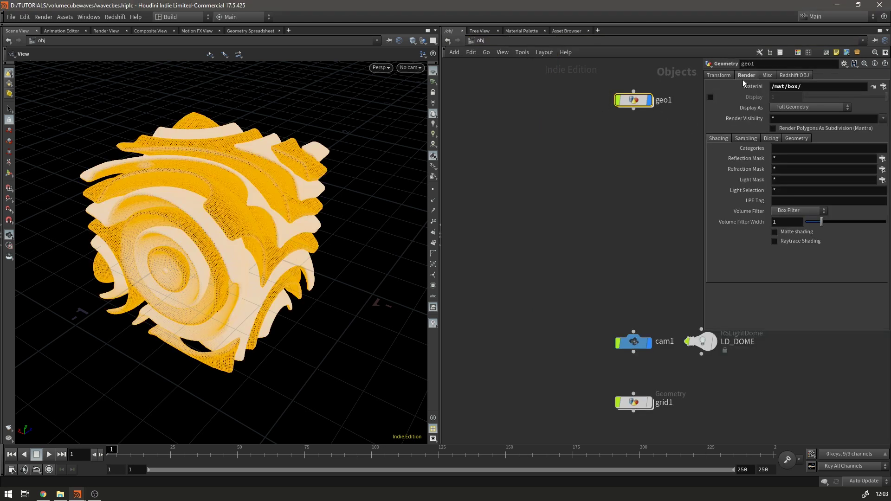
pyautogui.click(810, 87)
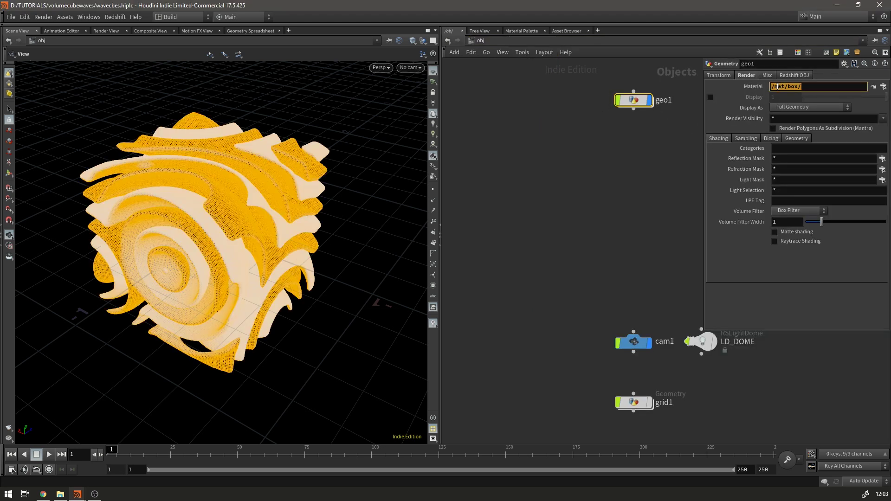
pyautogui.click(805, 87)
pyautogui.click(661, 174)
pyautogui.moveTo(661, 174); pyautogui.dragTo(612, 196, button='middle')
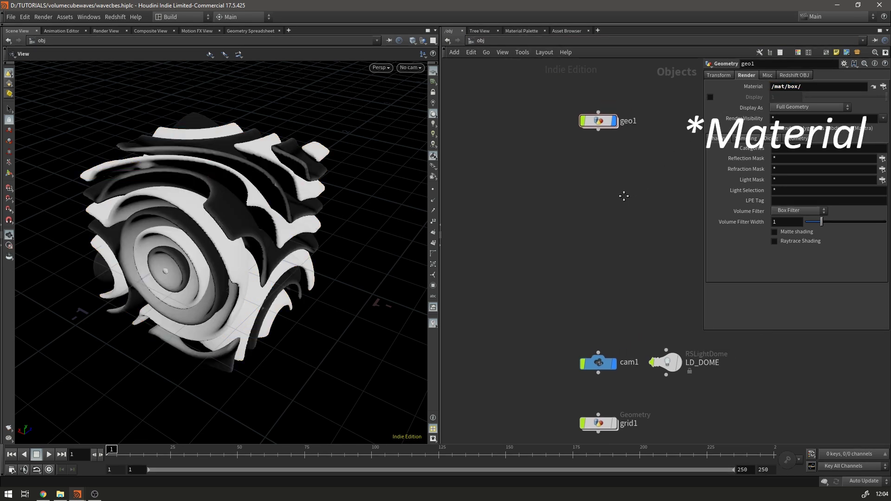
# Save the scene as wavecbes.hiplc and start a Redshift render
pyautogui.hotkey('ctrl', 's')
pyautogui.click(245, 31)
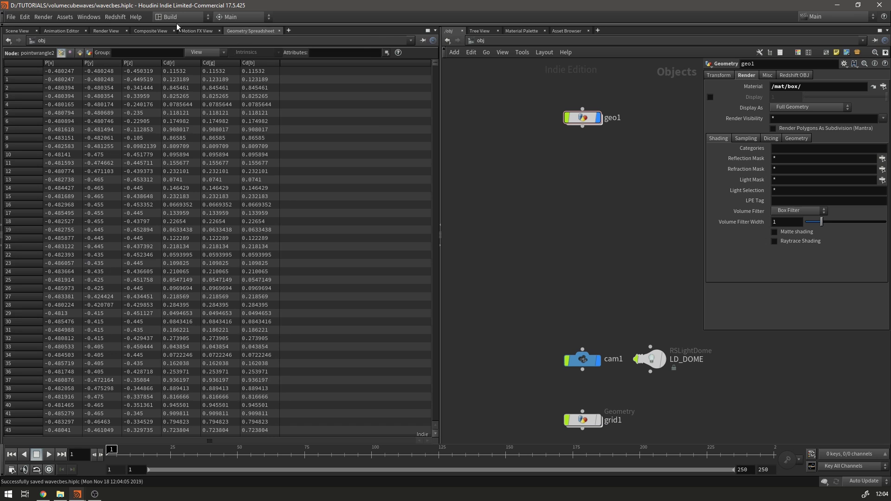
pyautogui.click(115, 16)
pyautogui.click(155, 153)
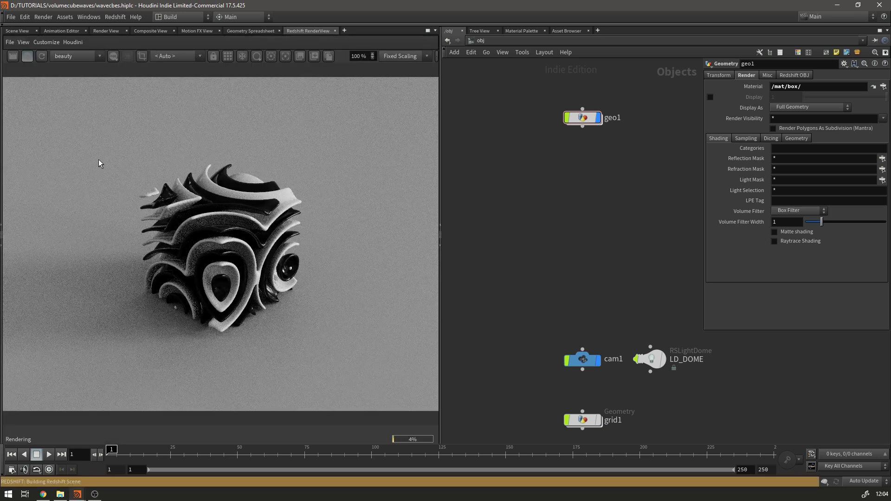
# In /mat/box, change the ramp's first key to orange E57200, then stop the render
pyautogui.click(481, 41)
pyautogui.click(501, 93)
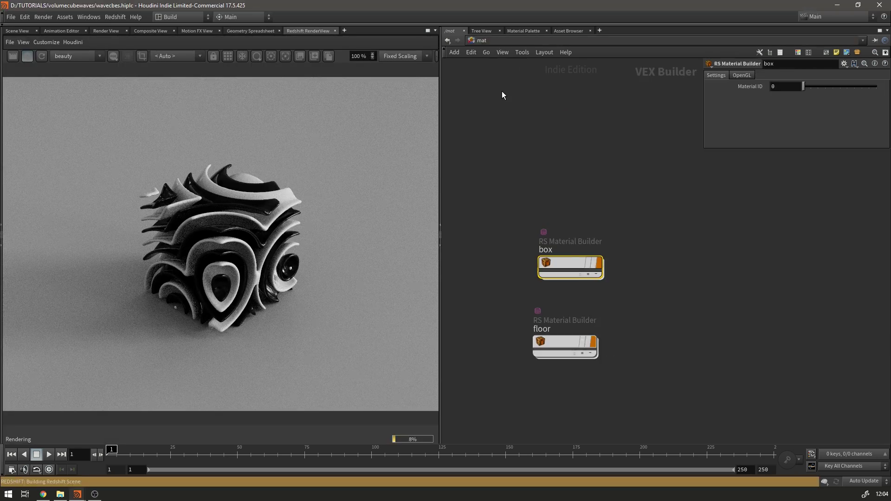
pyautogui.doubleClick(571, 275)
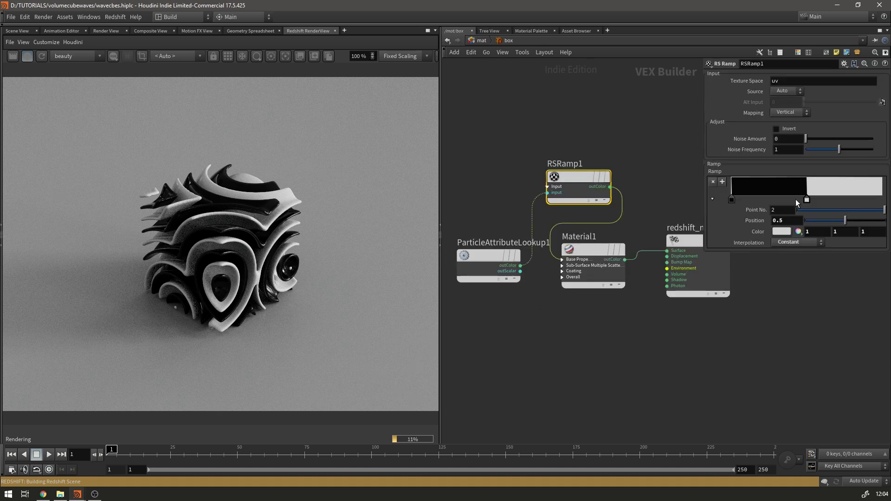
pyautogui.doubleClick(731, 199)
pyautogui.click(706, 141)
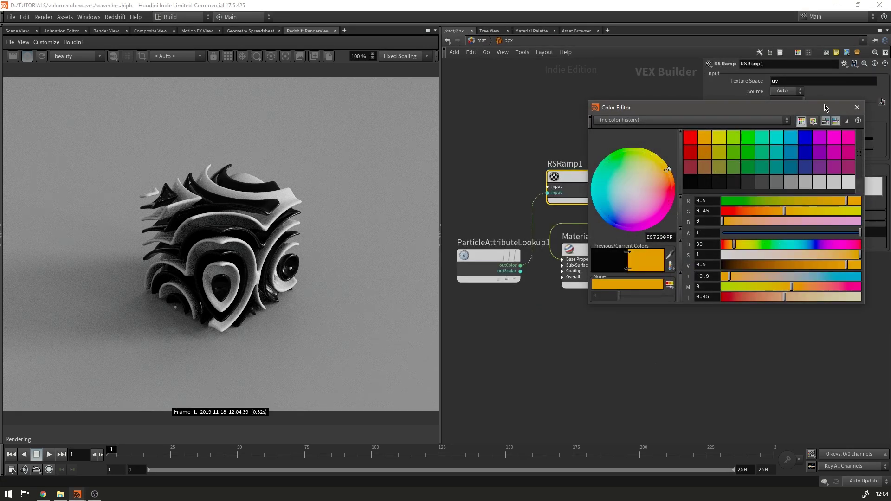
pyautogui.click(857, 107)
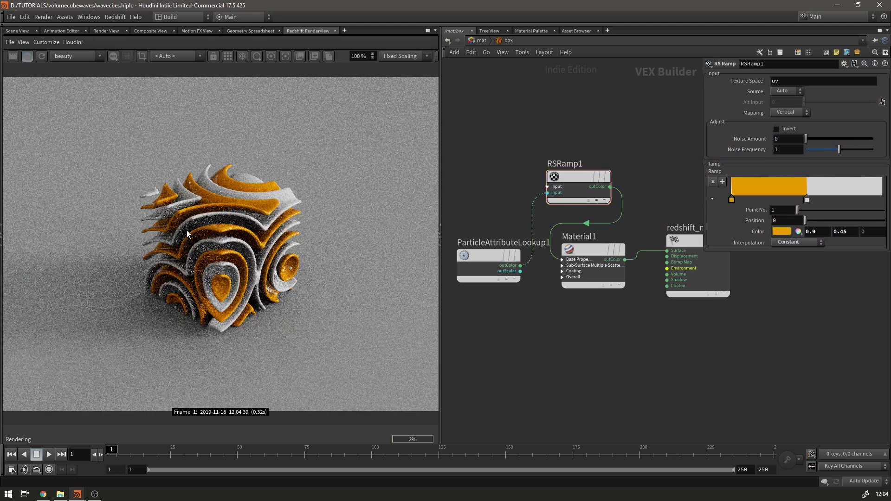
pyautogui.click(27, 56)
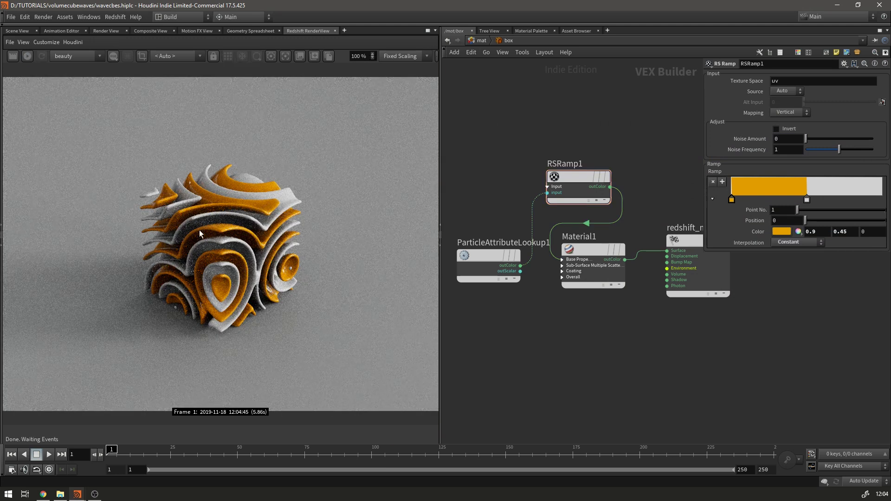
pyautogui.press('u')
pyautogui.click(480, 40)
pyautogui.click(502, 70)
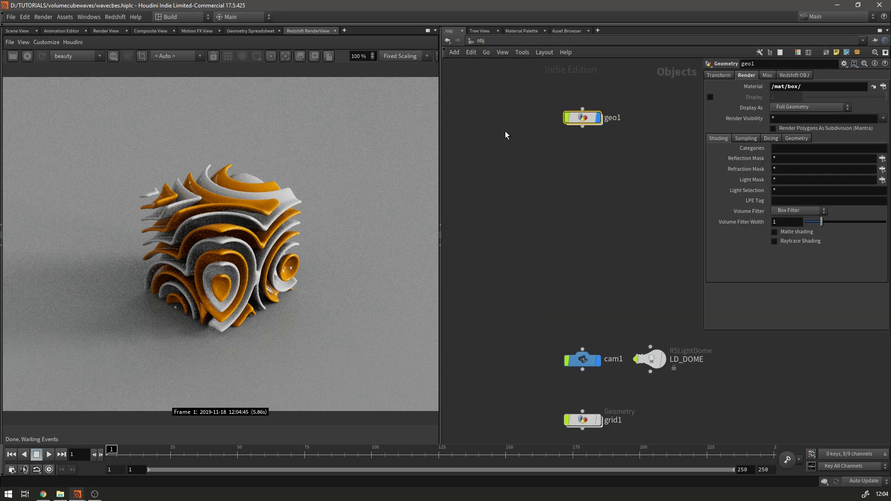
pyautogui.press('i')
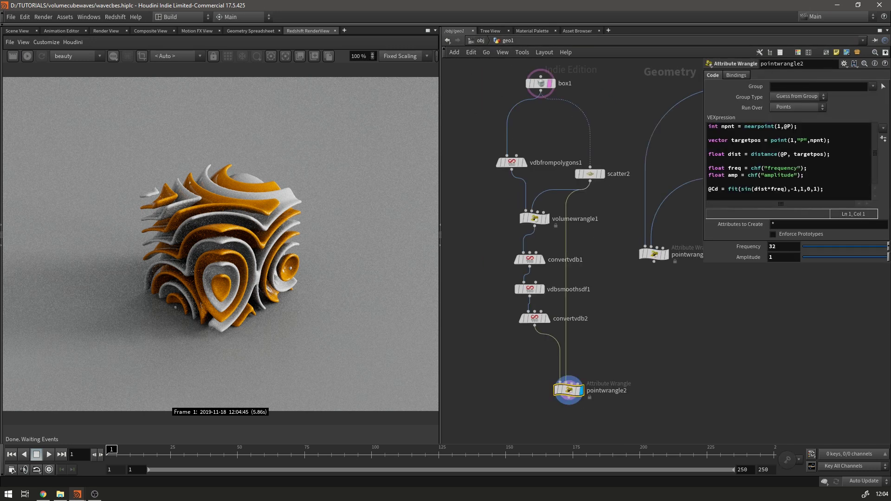
pyautogui.click(16, 29)
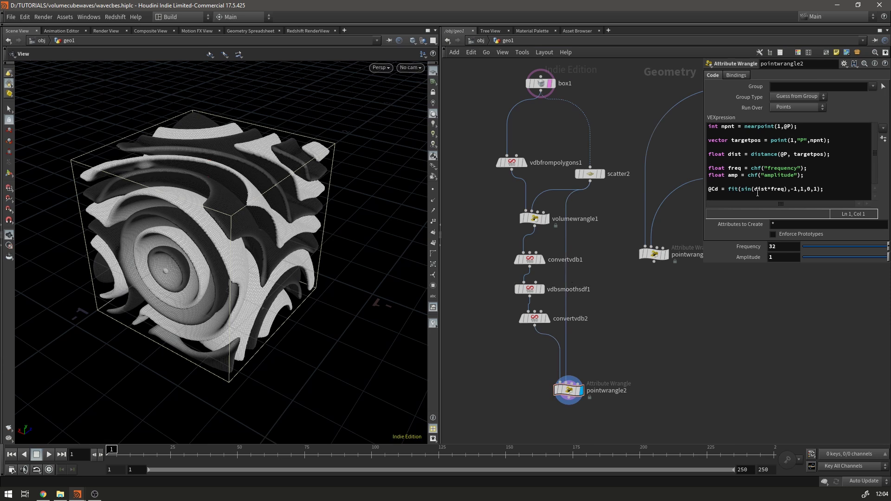
pyautogui.click(536, 218)
pyautogui.click(771, 177)
pyautogui.write(')')
pyautogui.press('Left')
pyautogui.press('Left')
pyautogui.press('Left')
pyautogui.press('Left')
pyautogui.press('Left')
pyautogui.write('(')
pyautogui.press('Right')
pyautogui.press('Right')
pyautogui.press('Right')
pyautogui.press('Right')
pyautogui.write('+@Ti')
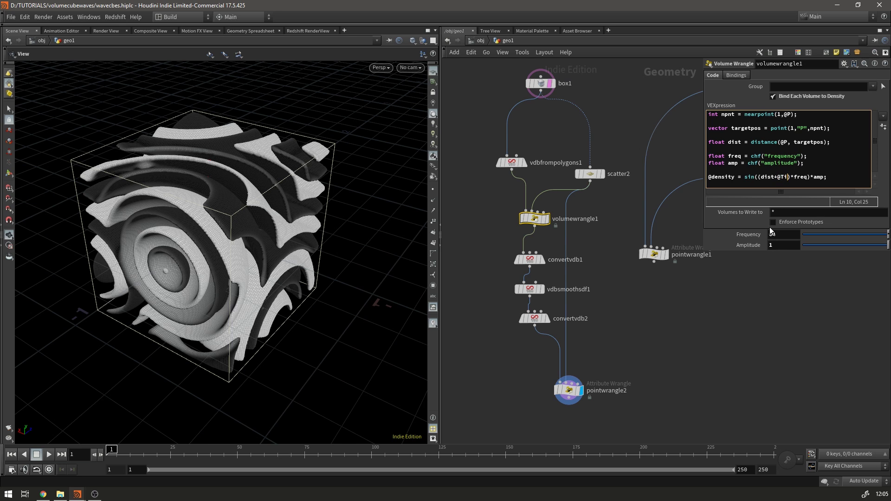
pyautogui.write('me')
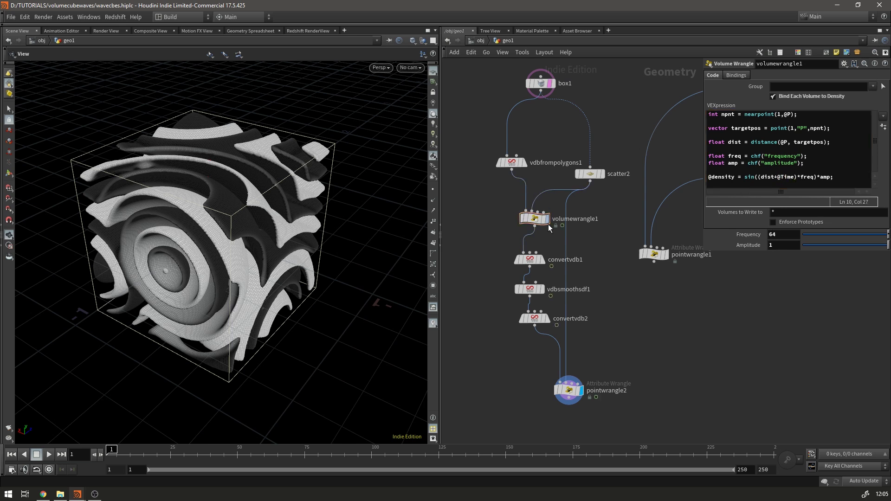
pyautogui.click(547, 219)
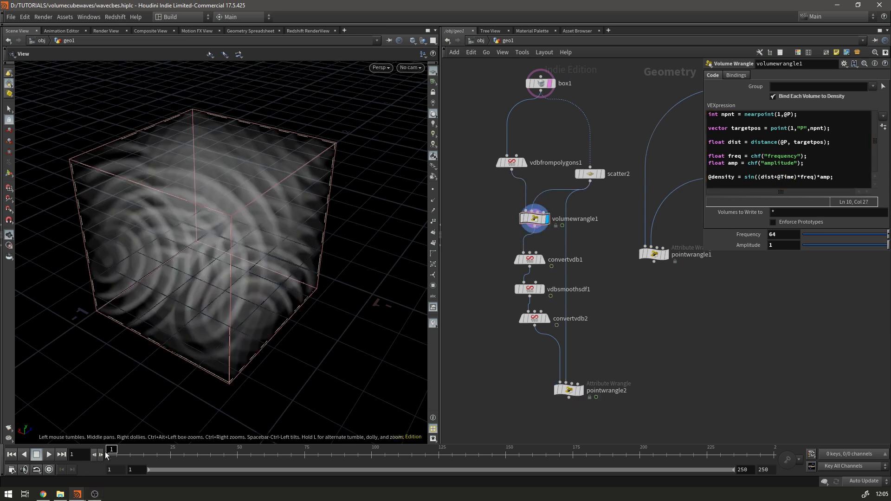
pyautogui.click(49, 455)
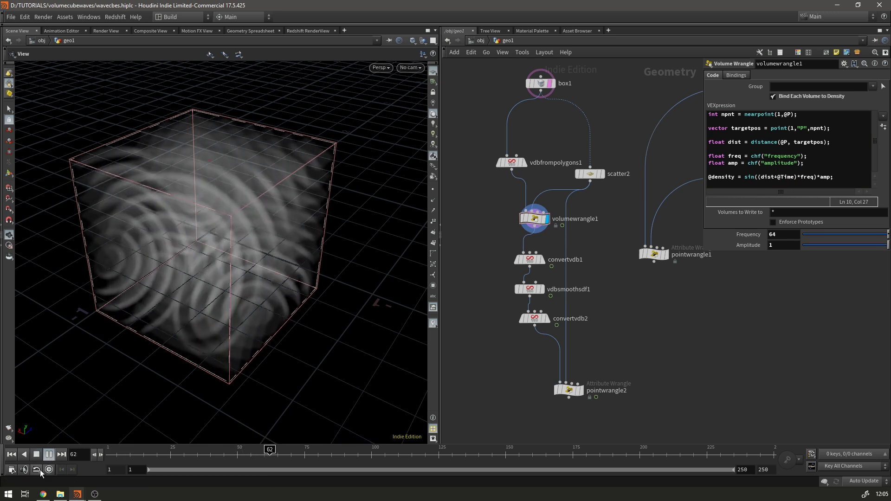
pyautogui.click(36, 454)
pyautogui.click(788, 177)
pyautogui.write('*.2')
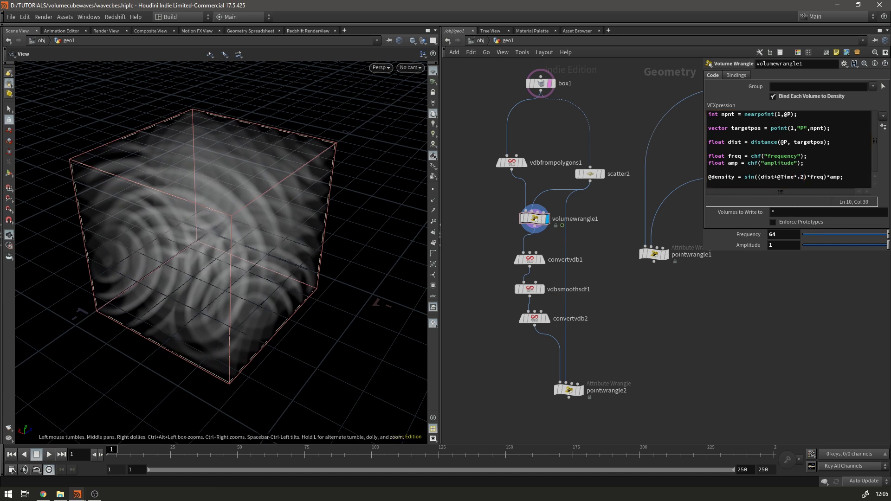
pyautogui.click(49, 454)
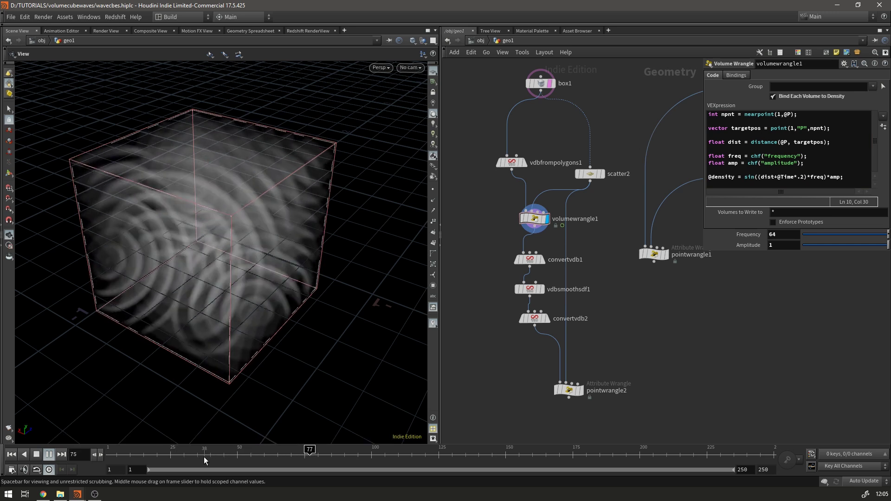
pyautogui.click(36, 454)
pyautogui.moveTo(774, 177); pyautogui.dragTo(803, 176)
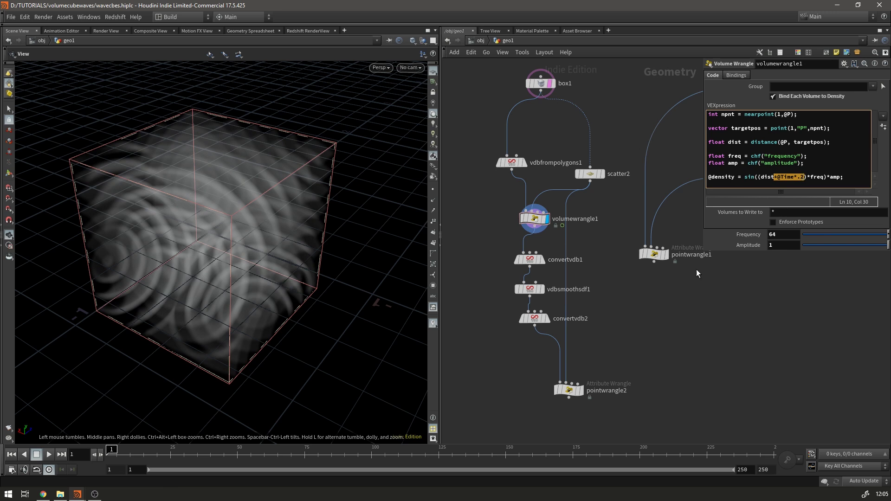
pyautogui.click(569, 388)
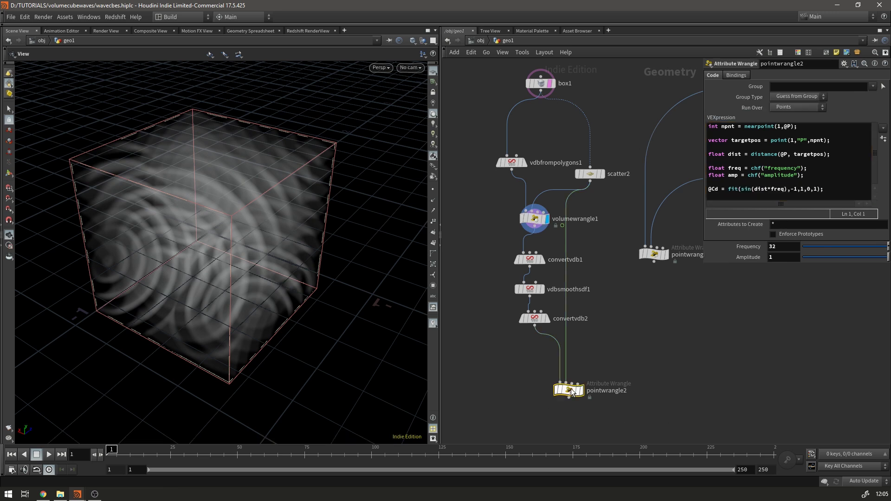
pyautogui.click(755, 189)
pyautogui.write('(')
pyautogui.press('Right')
pyautogui.write(')')
pyautogui.write('+@Time*.2')
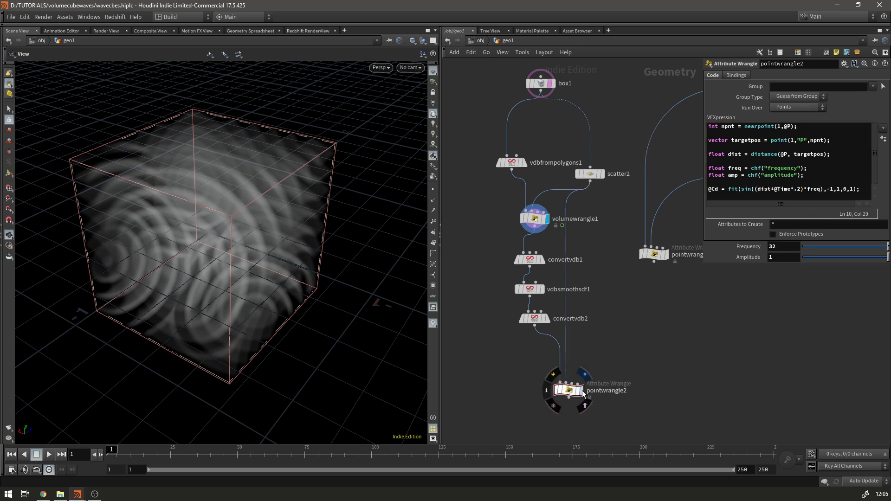
pyautogui.write('r')
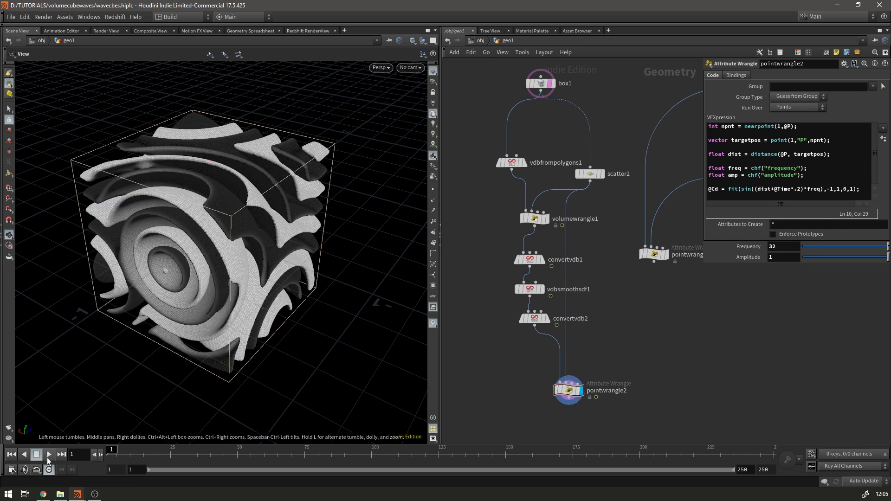